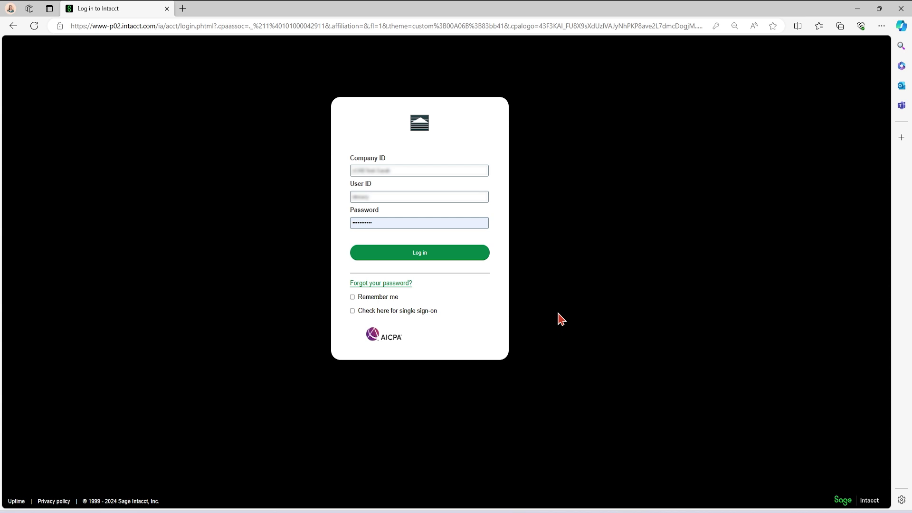
- Read the login credentials in the welcome email image, then log in to Sage Intacct
click(575, 507)
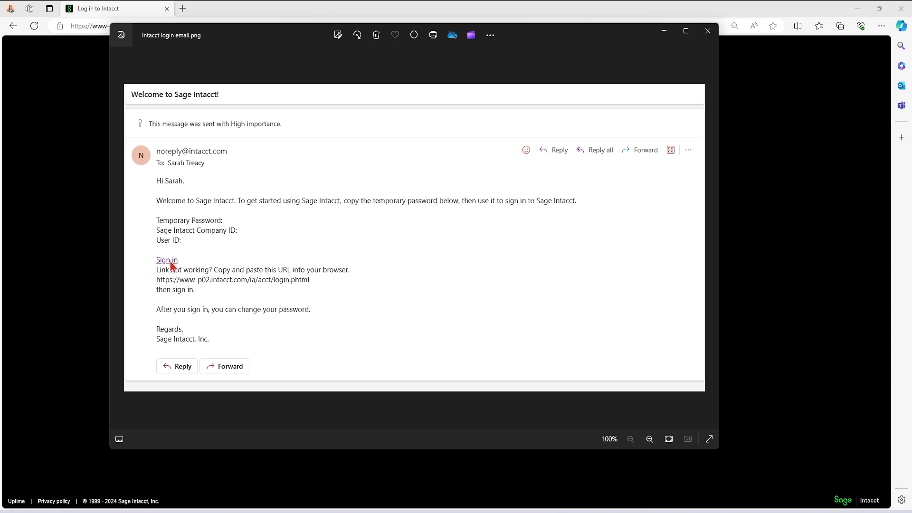
click(78, 255)
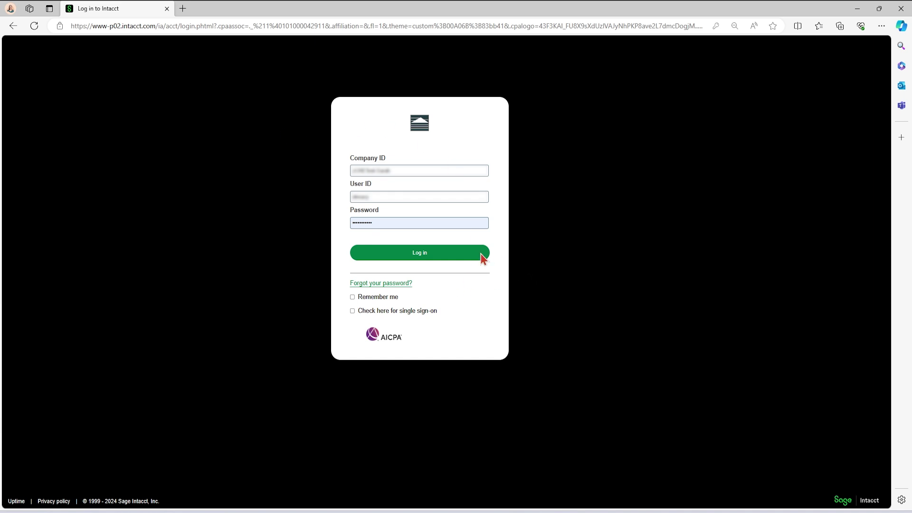
click(441, 258)
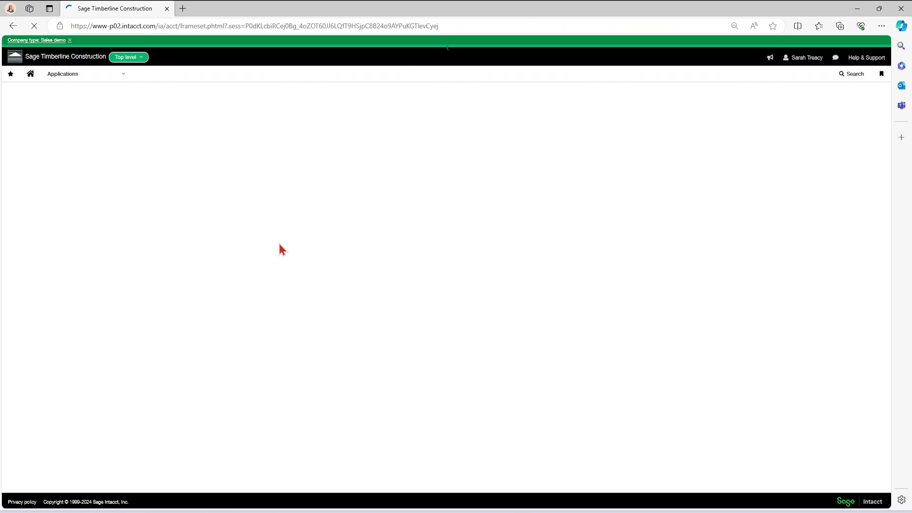
- Dismiss the Sales demo company-type banner and open the 2024 R1 release notes
click(70, 41)
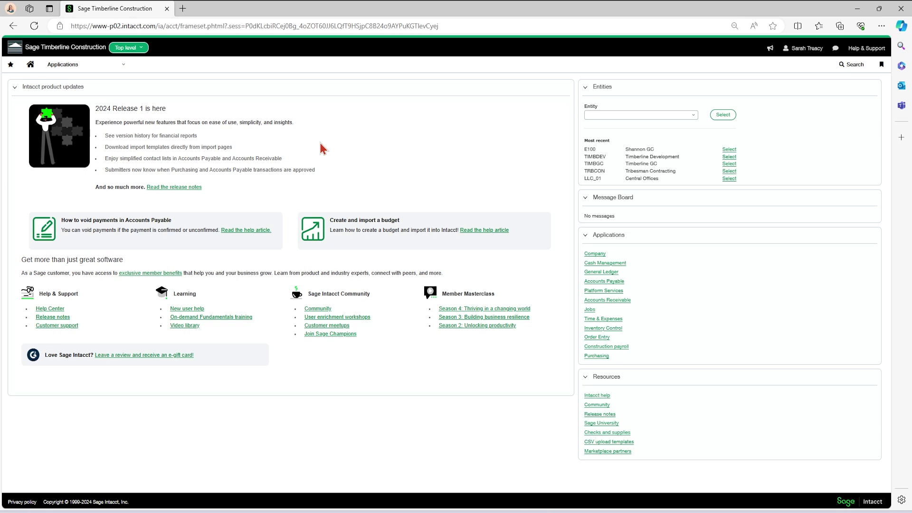
click(165, 187)
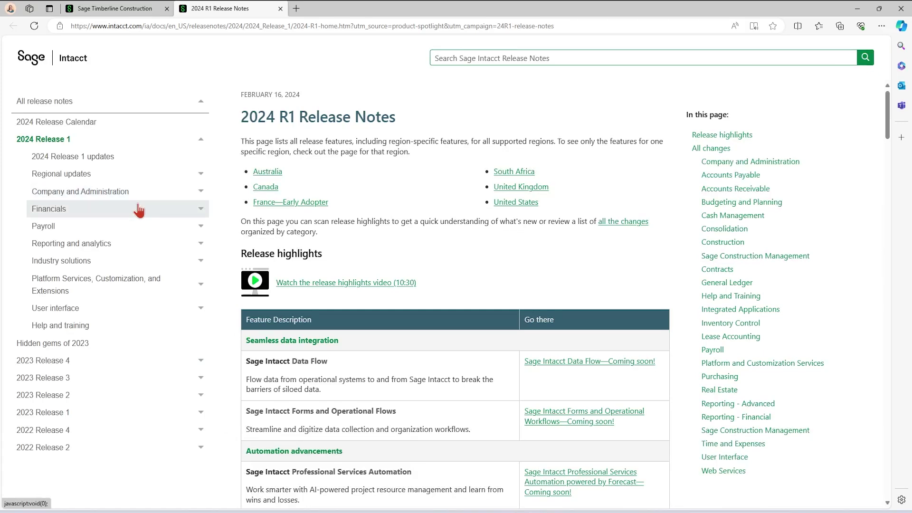
- Review the 2024 Release Calendar dates, then close the release notes tab
click(71, 123)
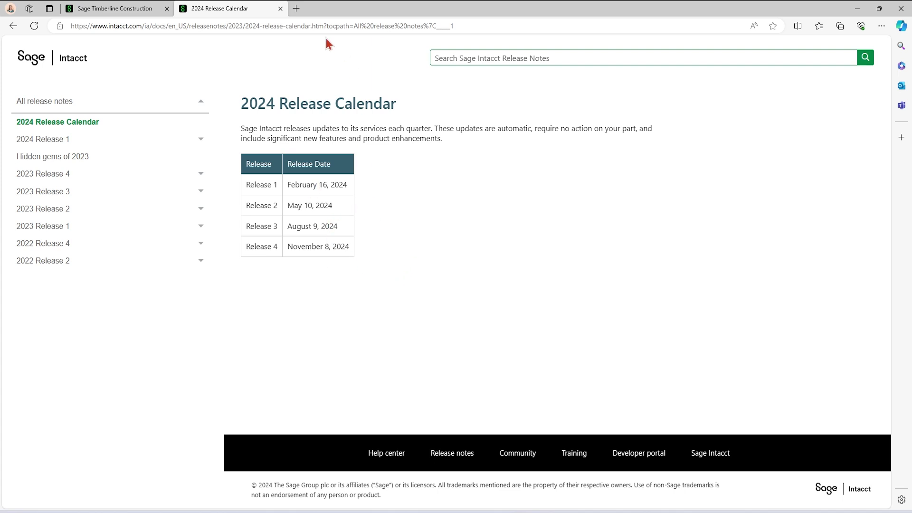
click(280, 8)
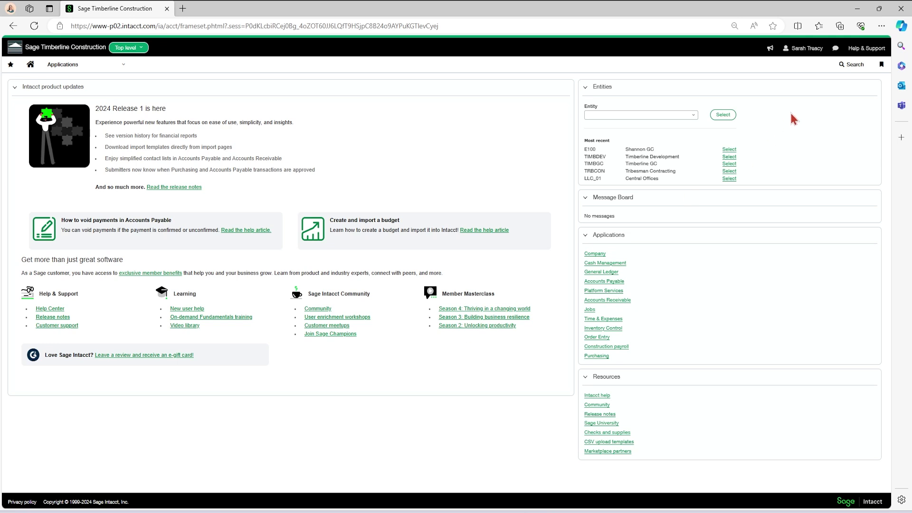
- Show the Help & Support options at the top right of the home page
click(873, 52)
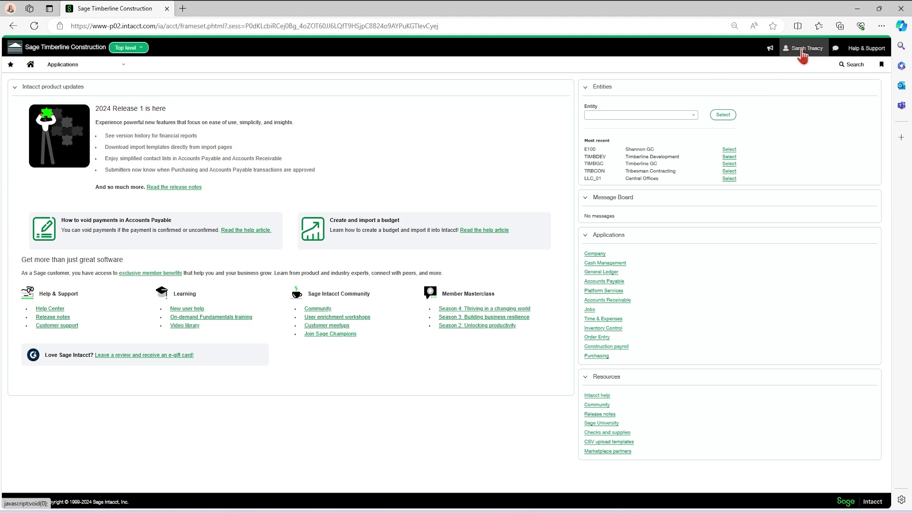
- Open My preferences, scroll to Display, and check the My start page choices, keeping Default
mouse_move(803, 53)
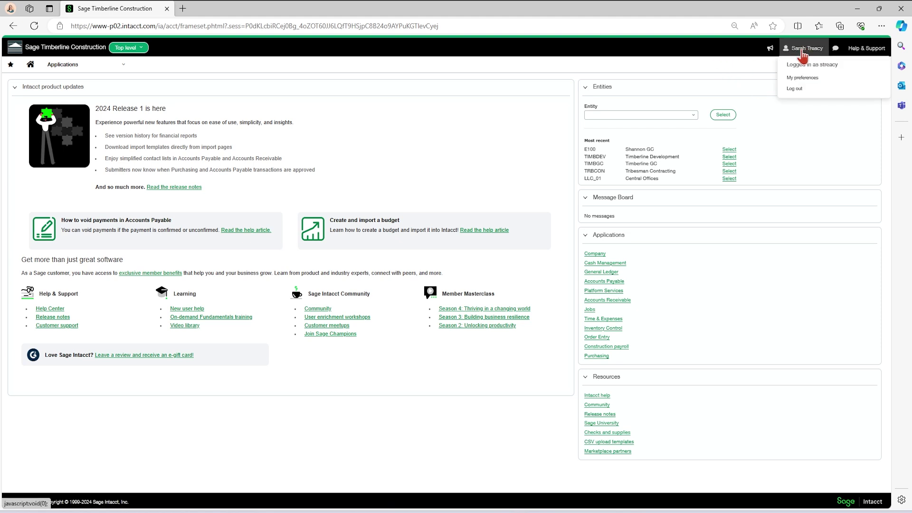
click(808, 88)
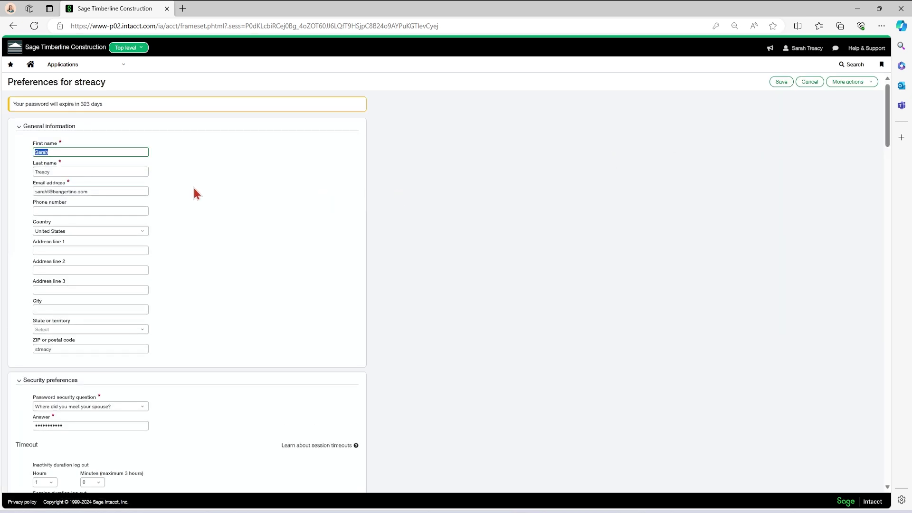
scroll(194, 190, down, 3)
scroll(193, 190, up, 3)
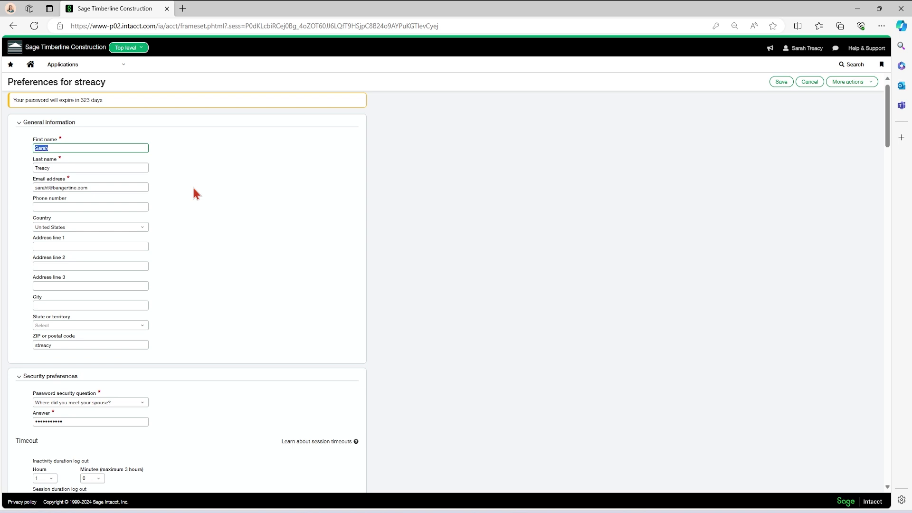
scroll(194, 191, down, 5)
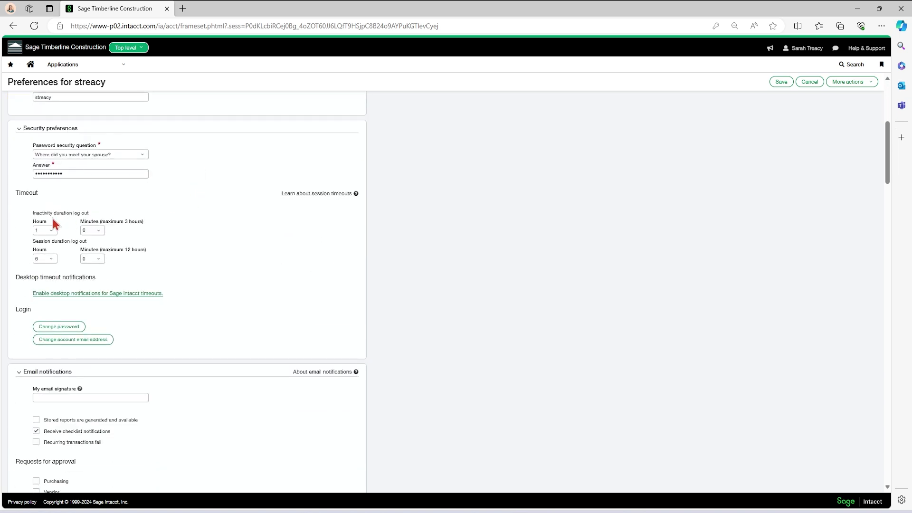
scroll(196, 254, down, 4)
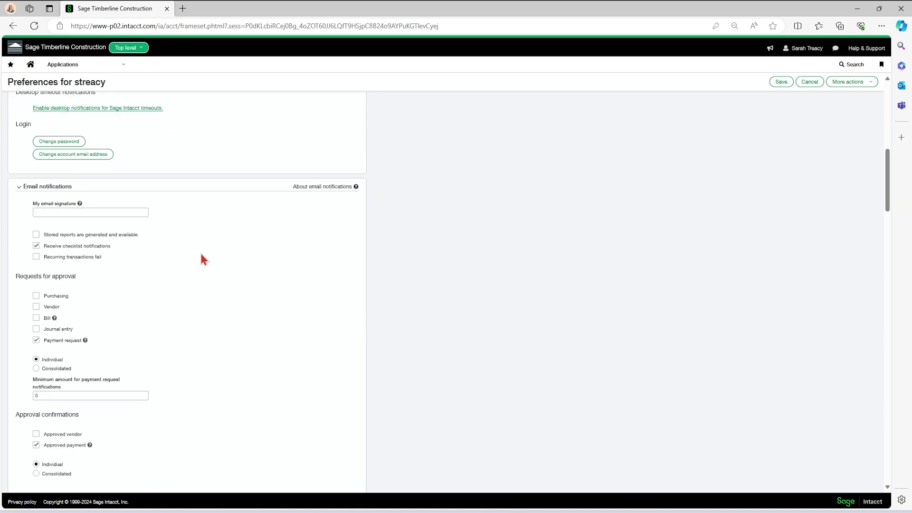
scroll(201, 255, down, 5)
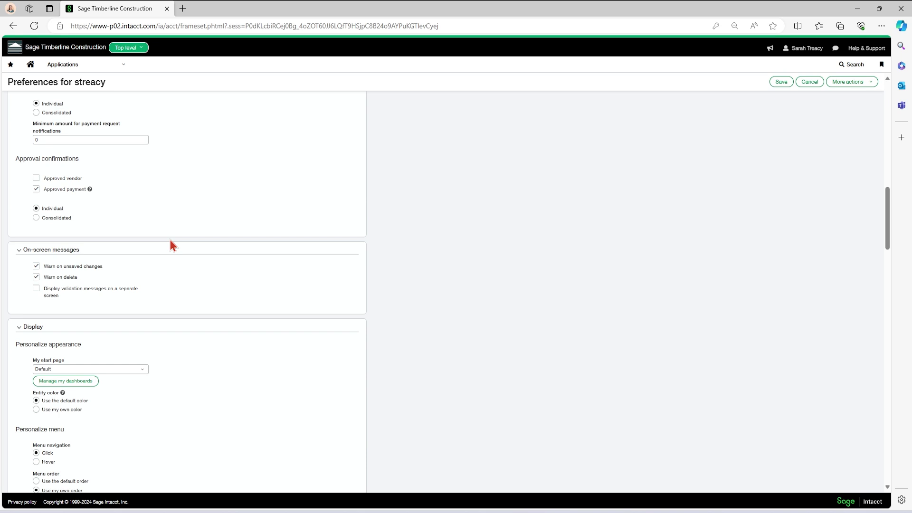
scroll(172, 240, down, 4)
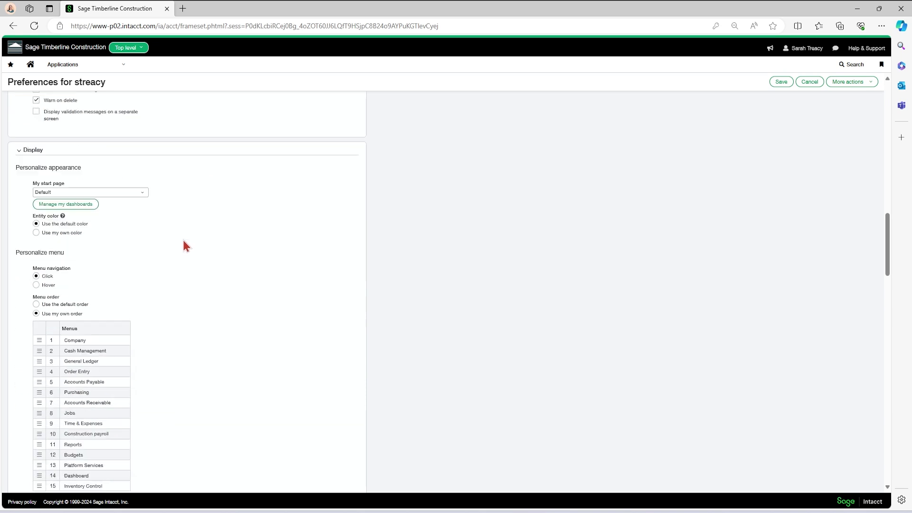
scroll(184, 246, down, 1)
click(126, 181)
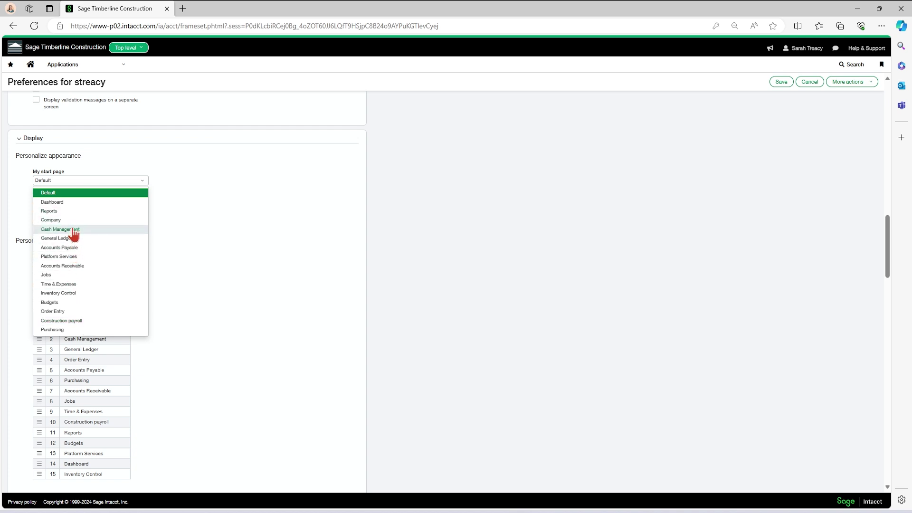
click(223, 237)
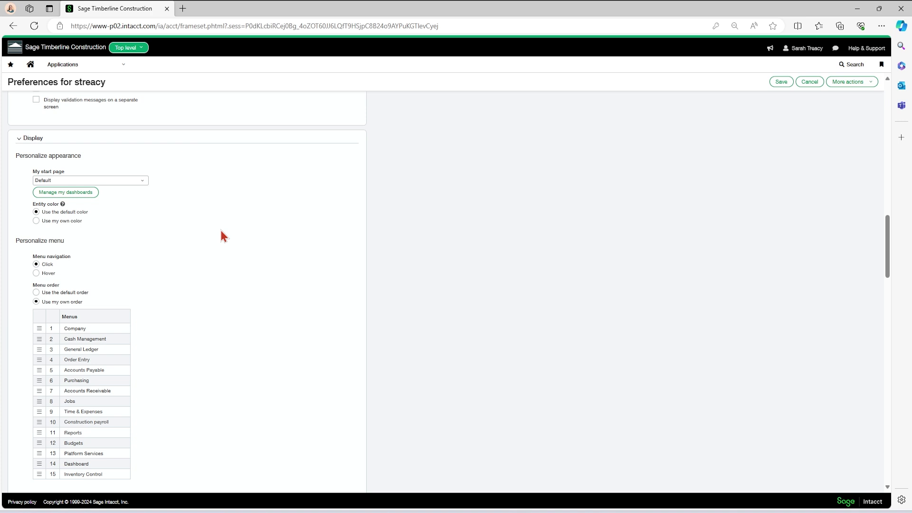
- Compare with the Applications menu, then drag Accounts Payable above Order Entry in Menu order
scroll(212, 221, down, 3)
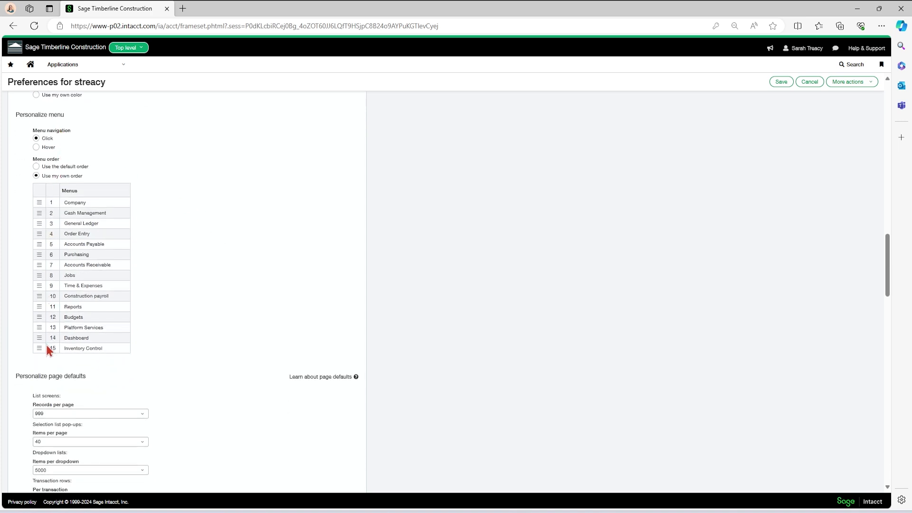
click(75, 70)
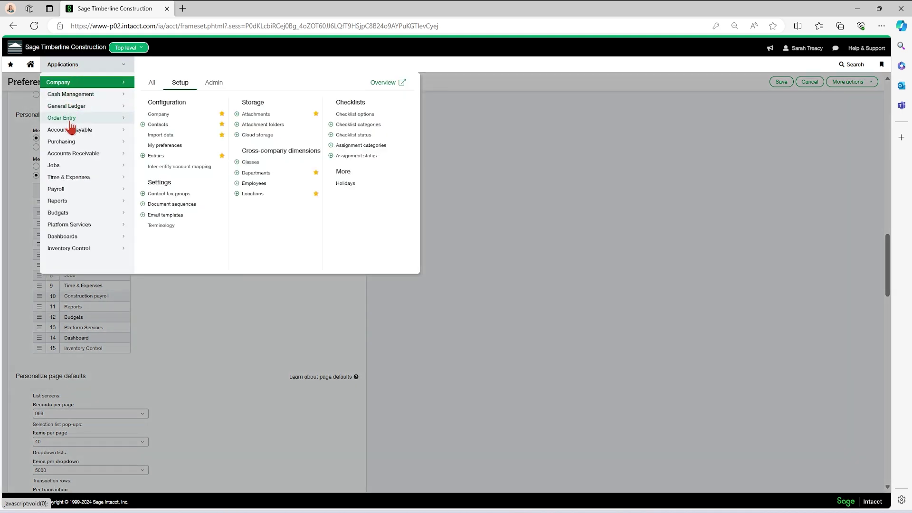
click(142, 316)
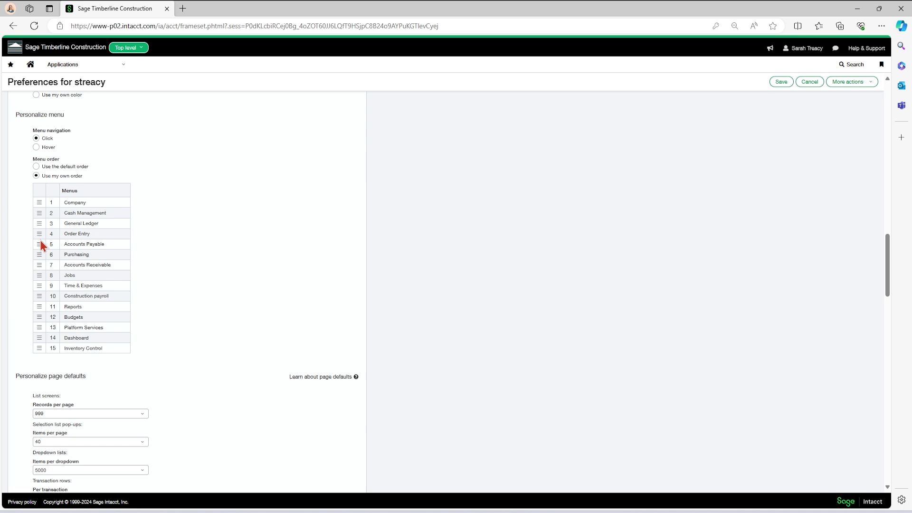
drag(41, 244, 43, 238)
scroll(207, 223, down, 5)
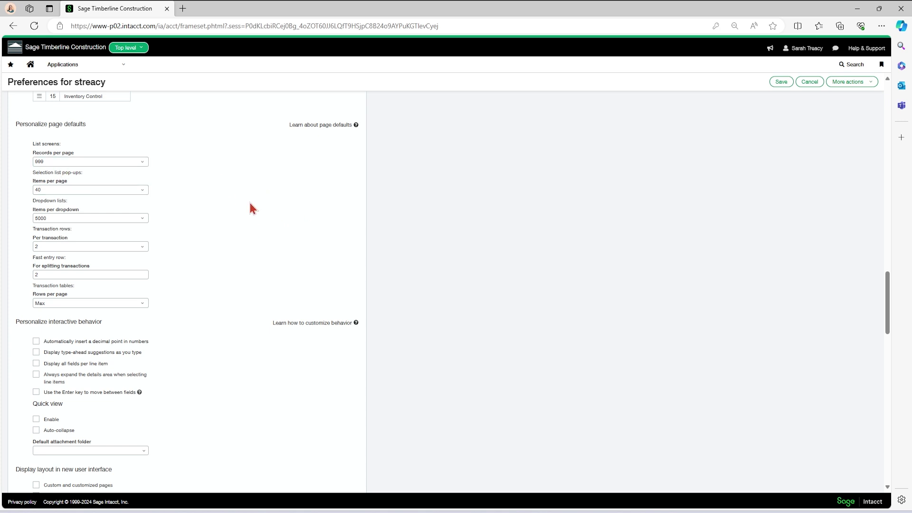
scroll(235, 205, down, 4)
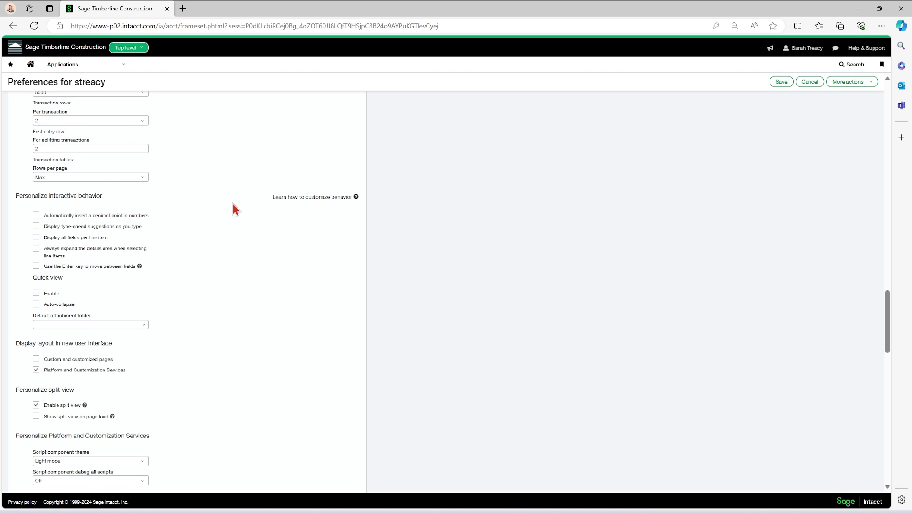
scroll(234, 205, down, 7)
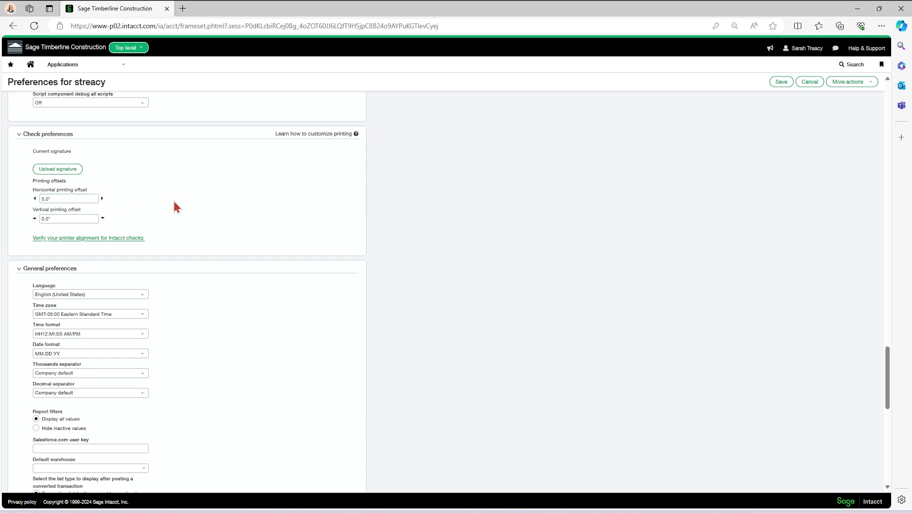
scroll(174, 198, down, 3)
scroll(174, 198, up, 3)
scroll(163, 195, down, 3)
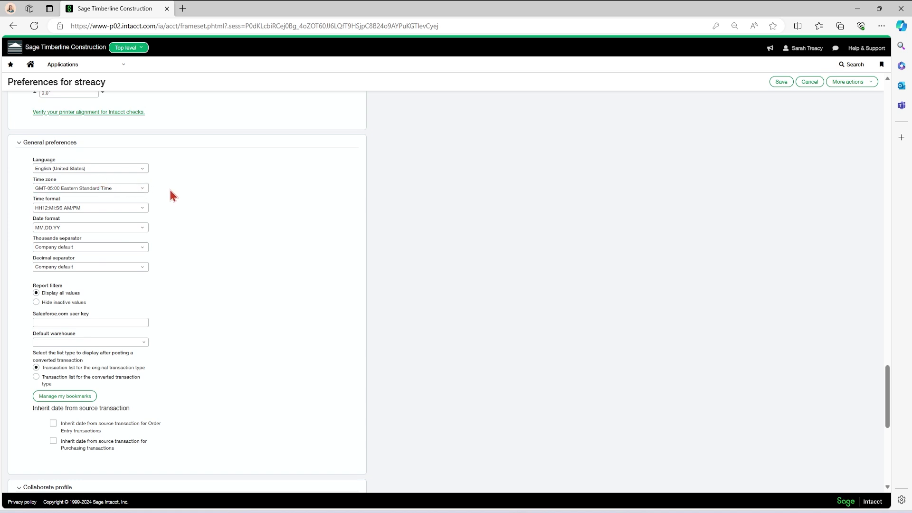
click(139, 233)
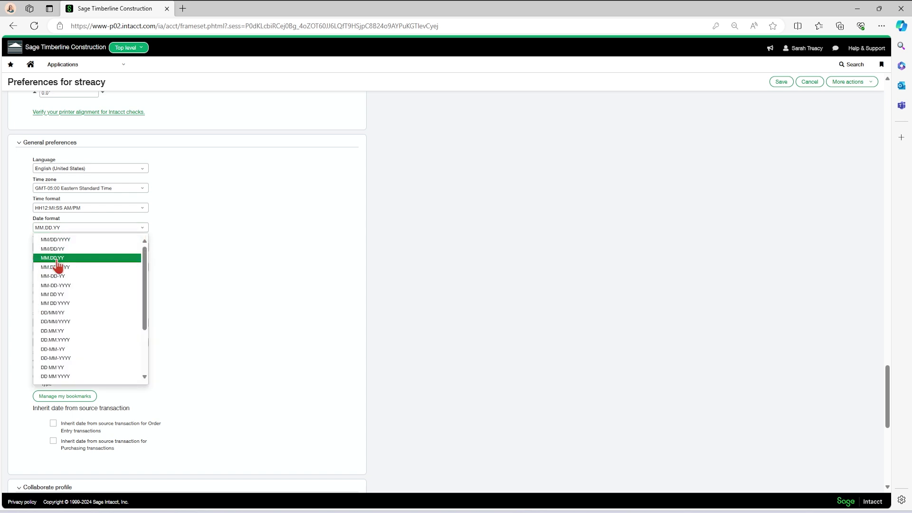
click(171, 249)
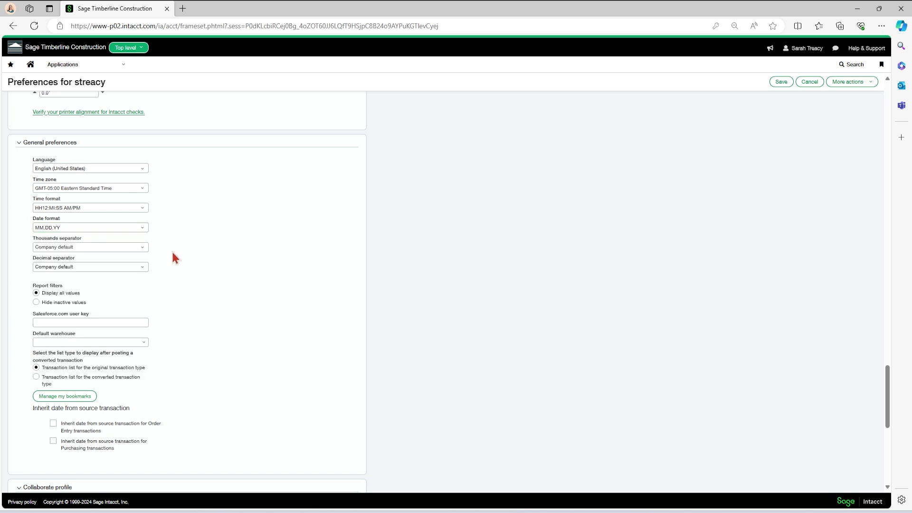
scroll(172, 252, down, 3)
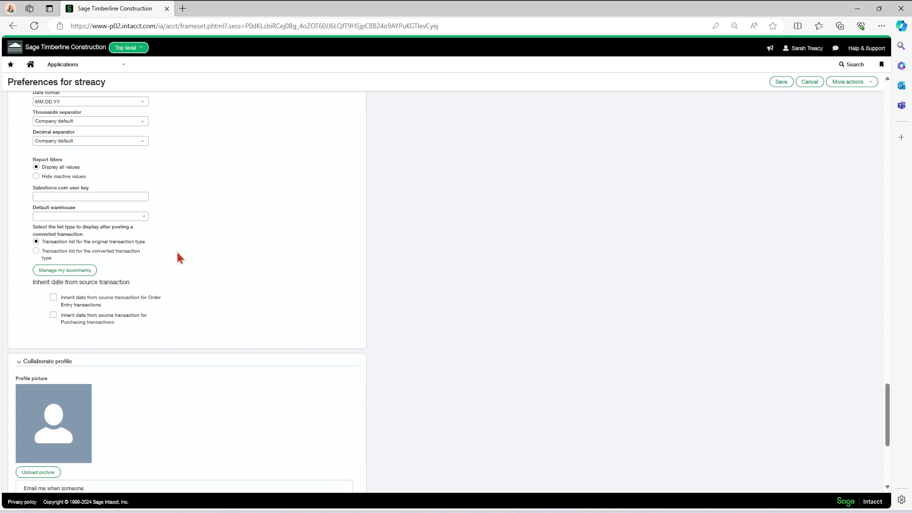
scroll(177, 252, down, 3)
scroll(142, 271, down, 2)
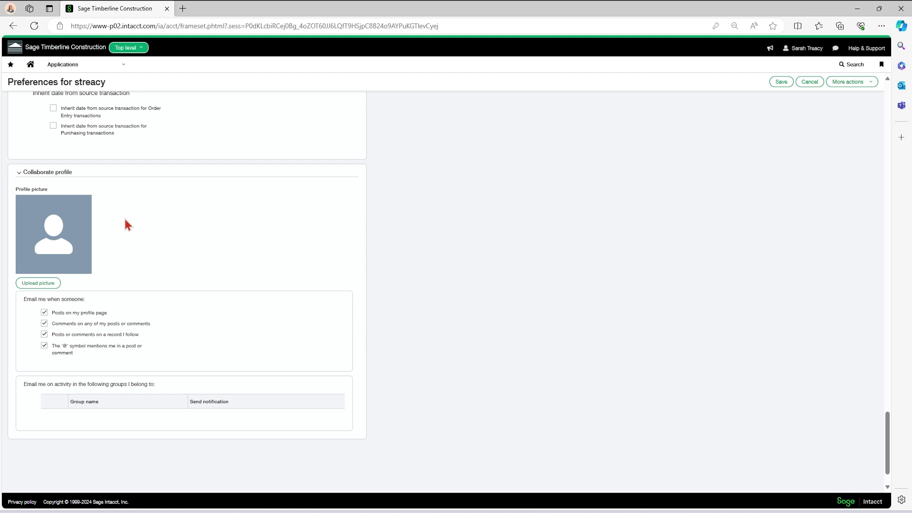
scroll(212, 246, up, 12)
scroll(212, 245, up, 20)
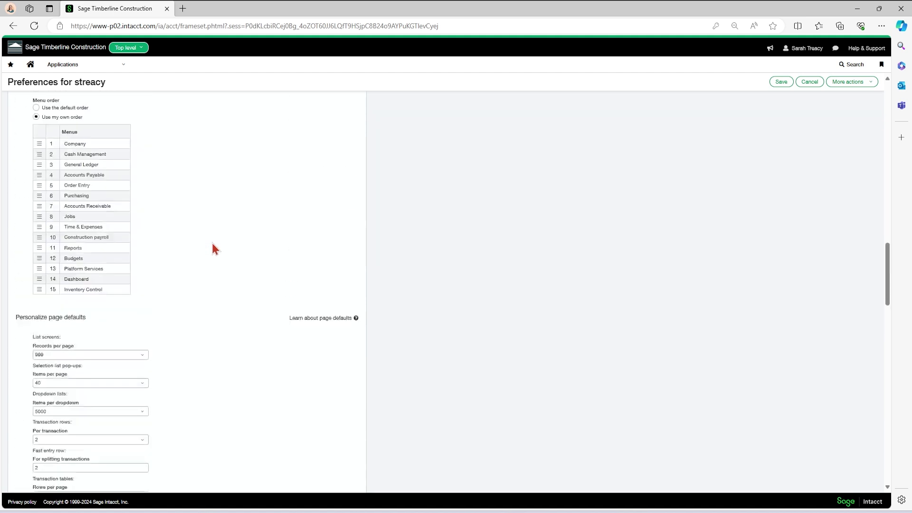
scroll(212, 248, up, 5)
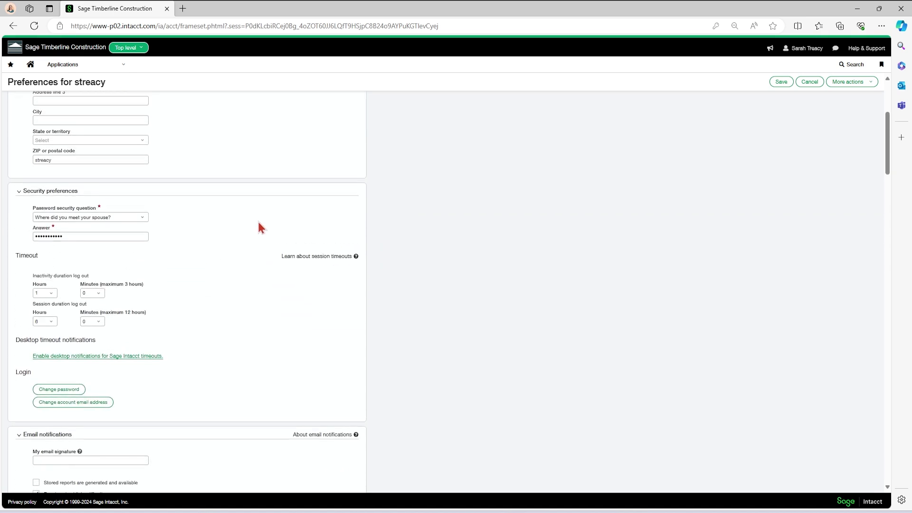
- Open help for the current page, then show the Applications menu on Company > Setup
click(876, 50)
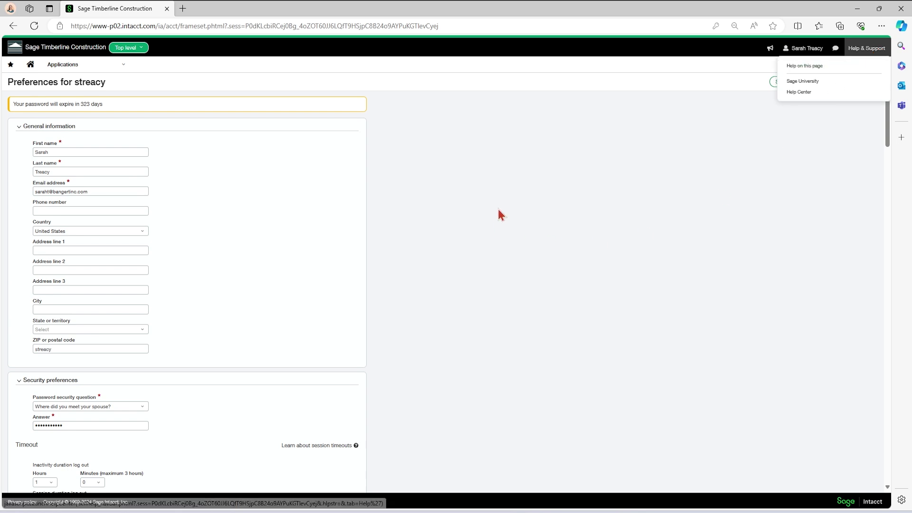
click(31, 67)
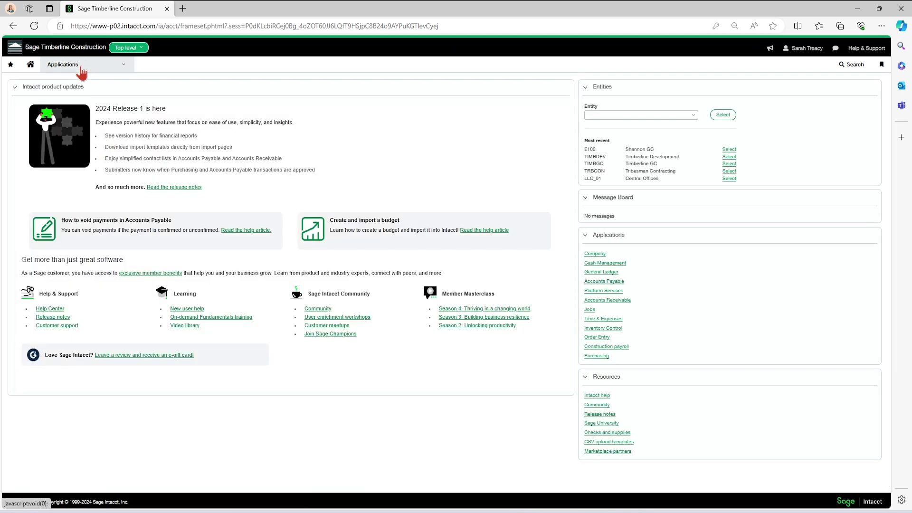
click(81, 69)
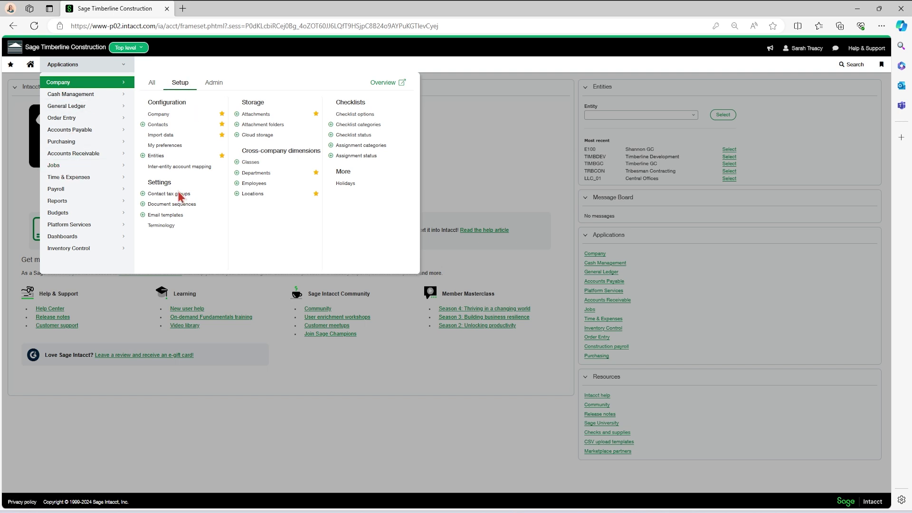
- Open Company > Setup > Terminology, try editing the Project term, then reopen Terminology from Home
click(162, 226)
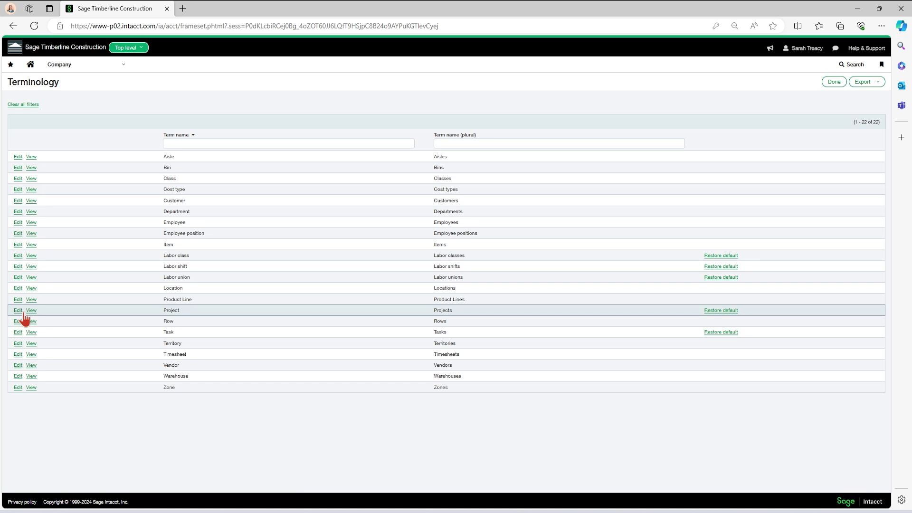
click(20, 311)
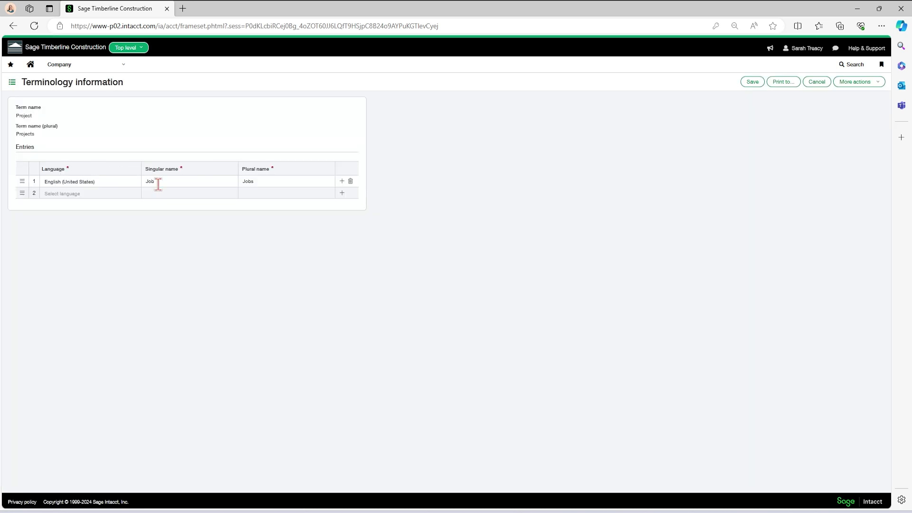
click(30, 64)
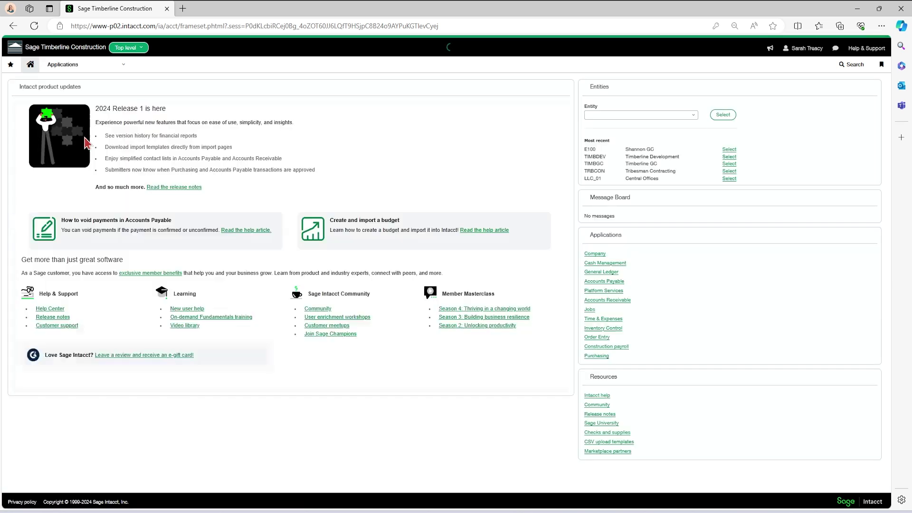
click(73, 65)
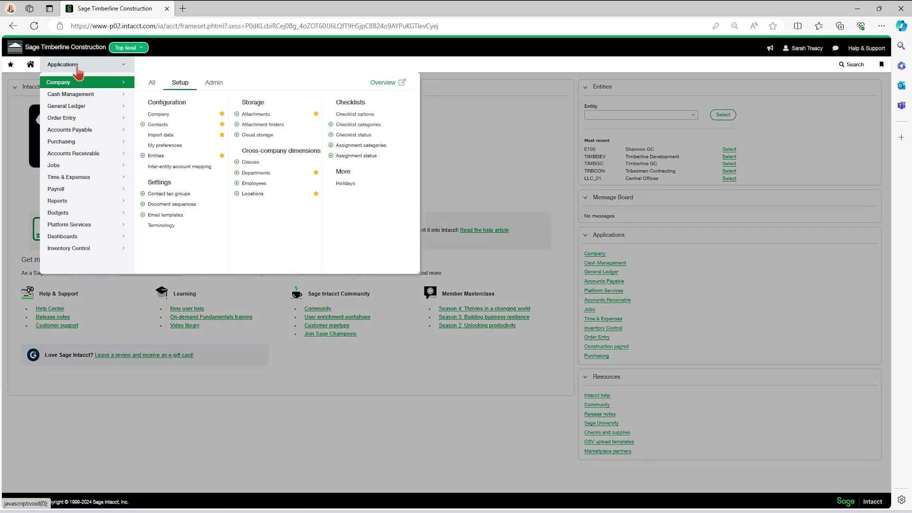
click(161, 226)
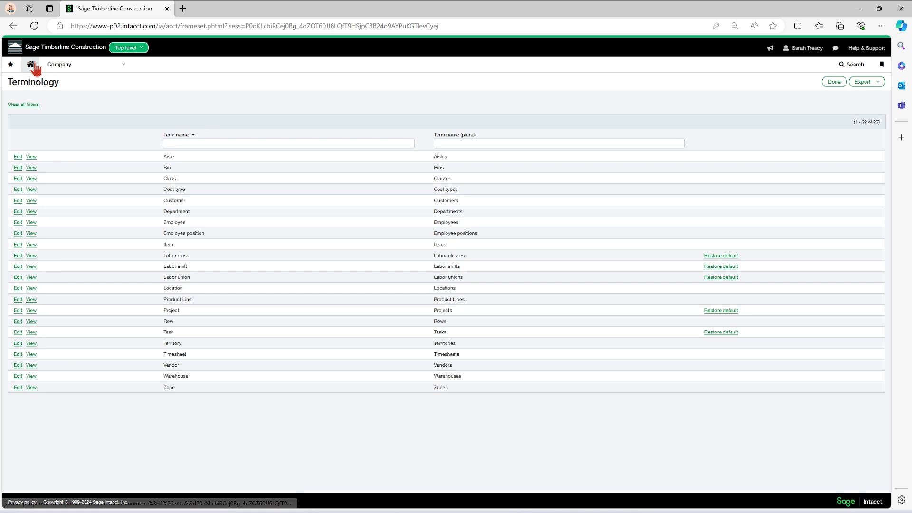
- Return home and browse Company's All, Setup and Admin tabs in the Applications menu
click(61, 66)
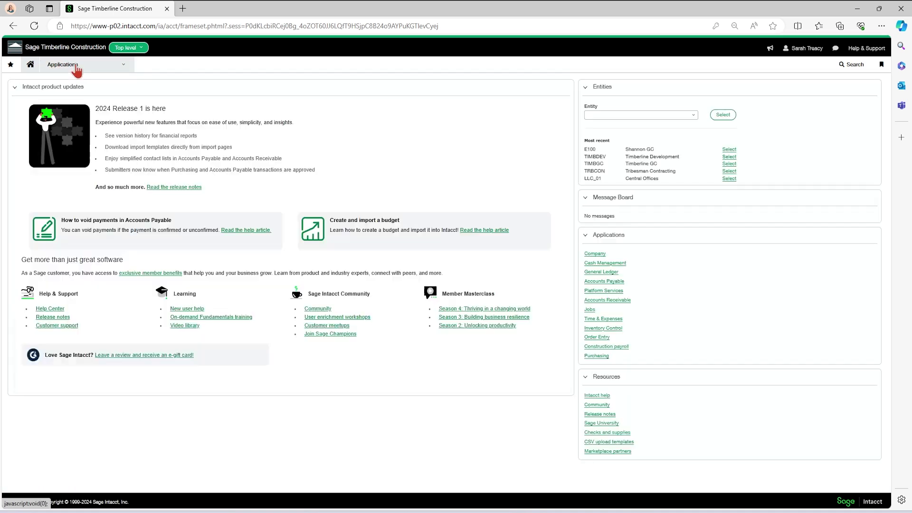
click(75, 67)
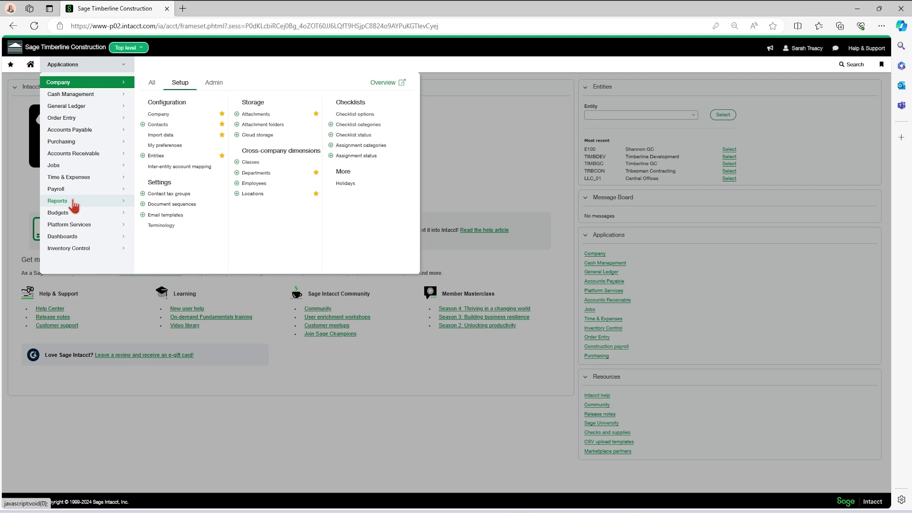
click(152, 85)
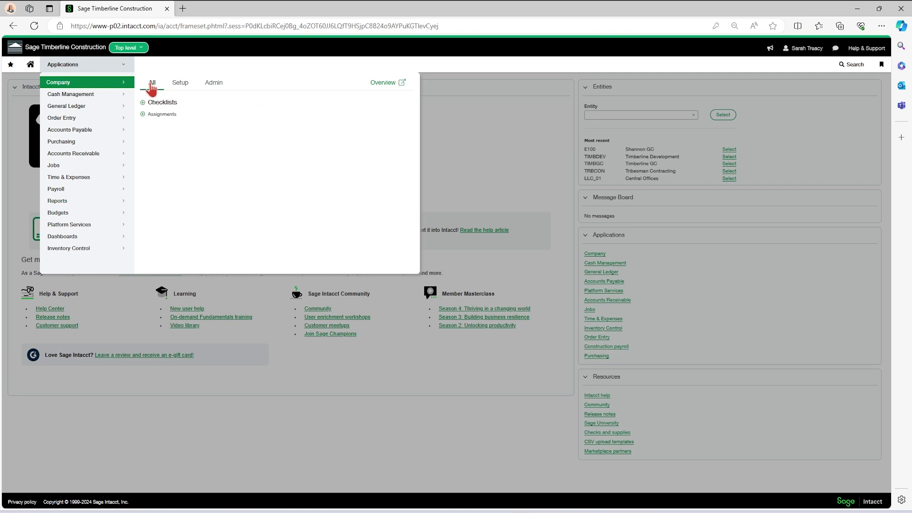
click(184, 84)
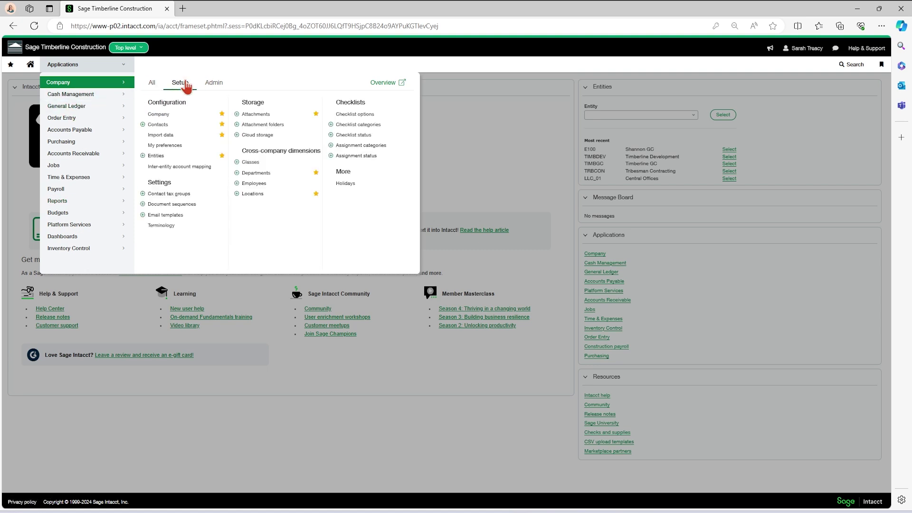
click(220, 85)
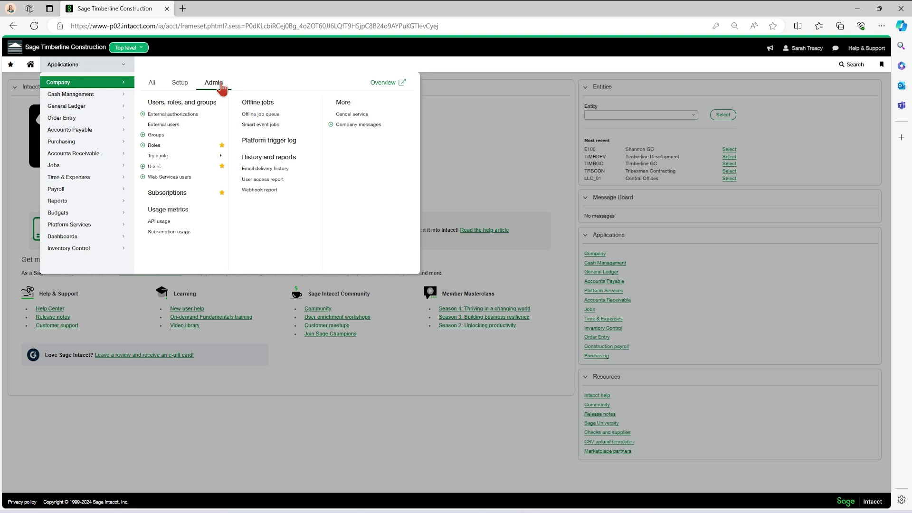
- Compare Accounts Receivable's All and Setup options, ending back on Company > Setup
click(76, 161)
click(151, 86)
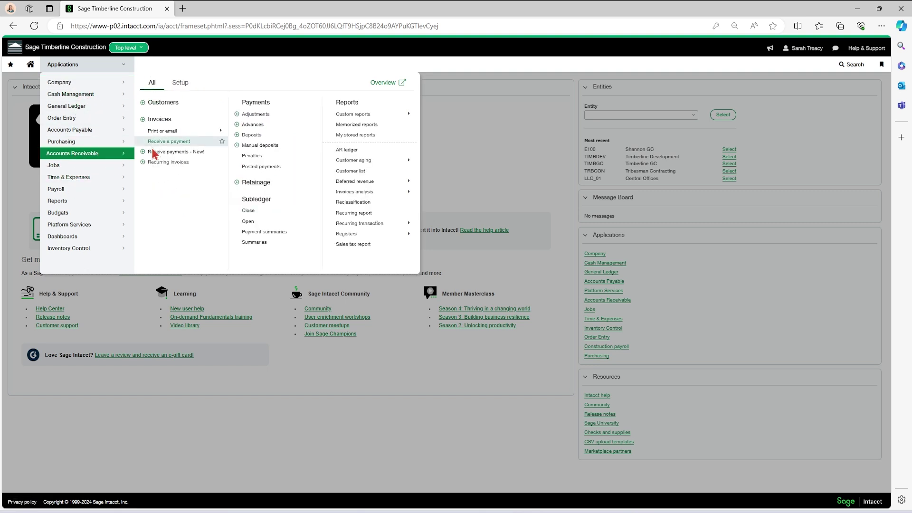
click(180, 85)
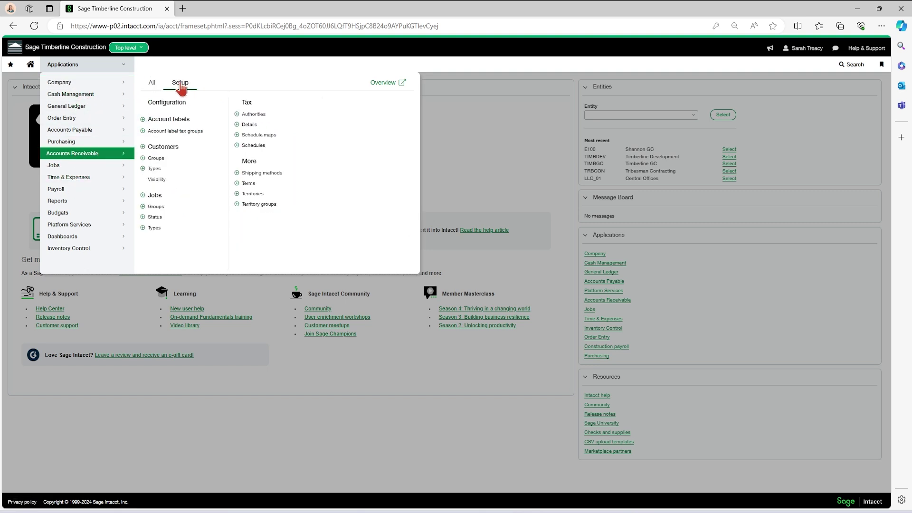
click(80, 85)
click(180, 82)
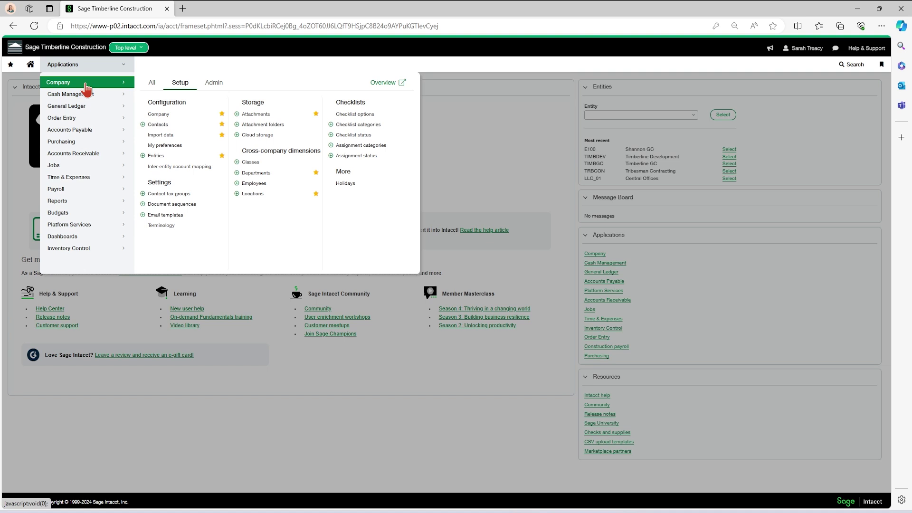
click(82, 154)
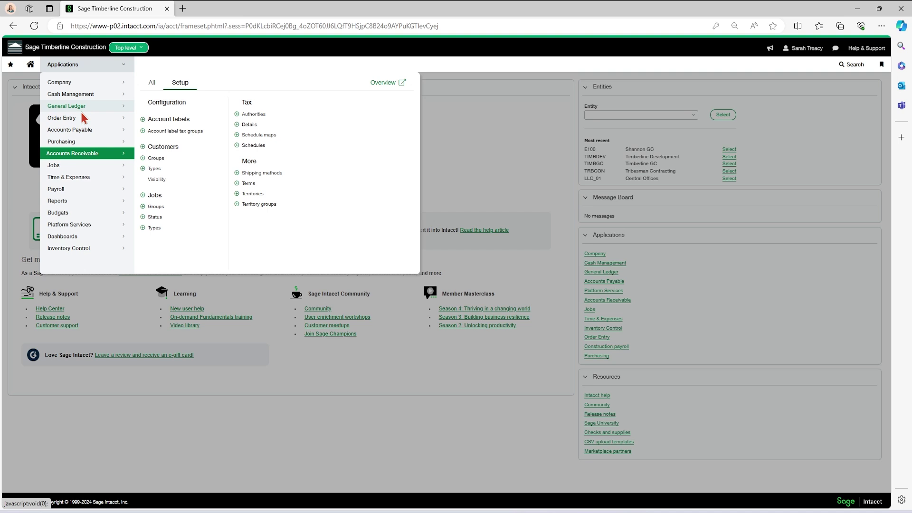
click(78, 84)
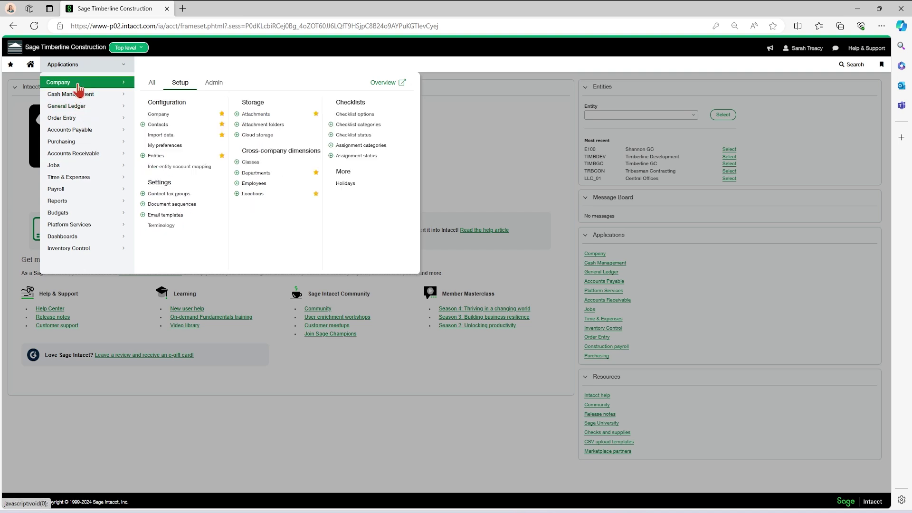
click(222, 124)
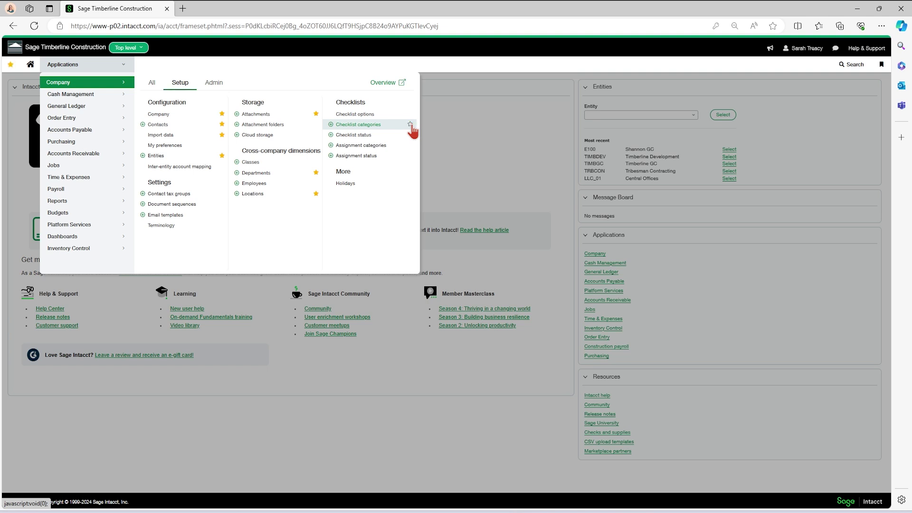
click(10, 65)
click(26, 79)
click(28, 94)
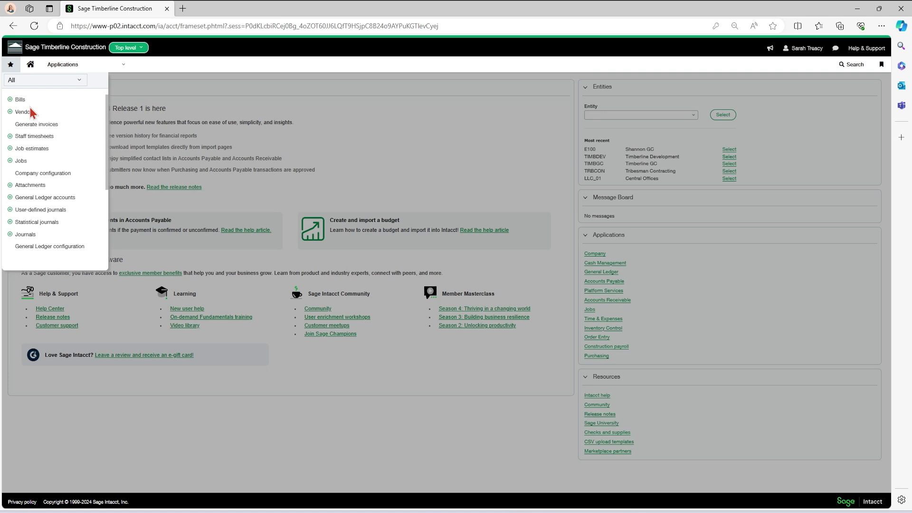
scroll(38, 119, down, 3)
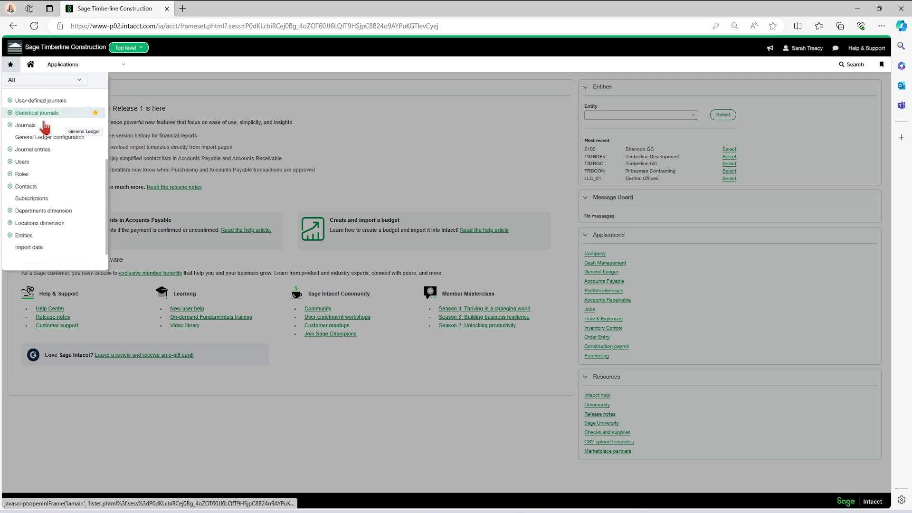
scroll(26, 204, up, 3)
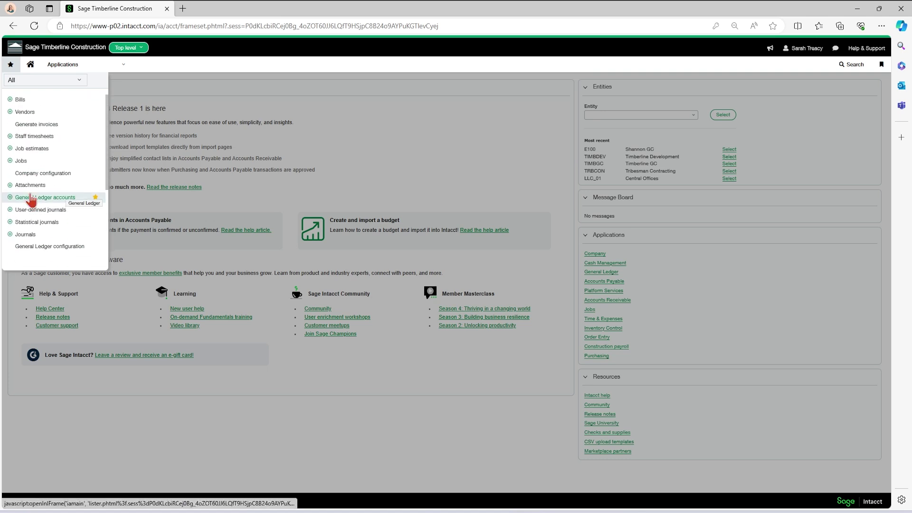
click(29, 81)
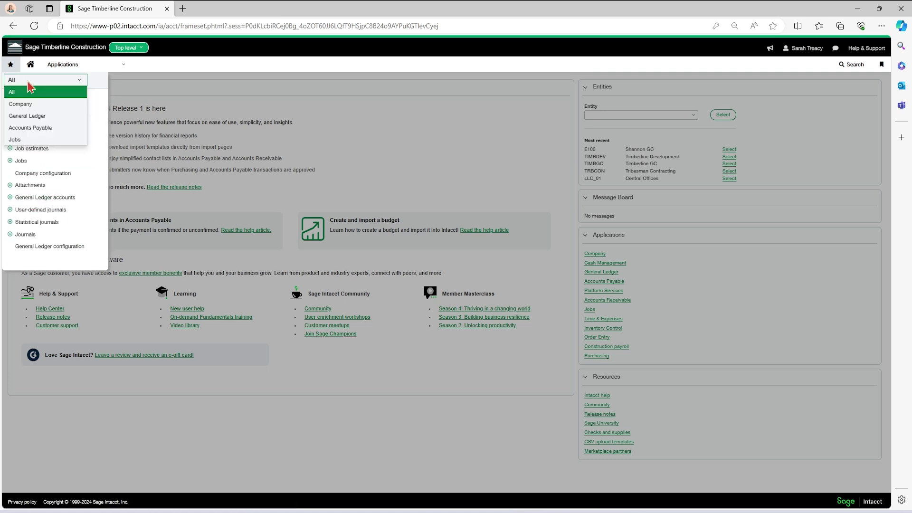
click(49, 128)
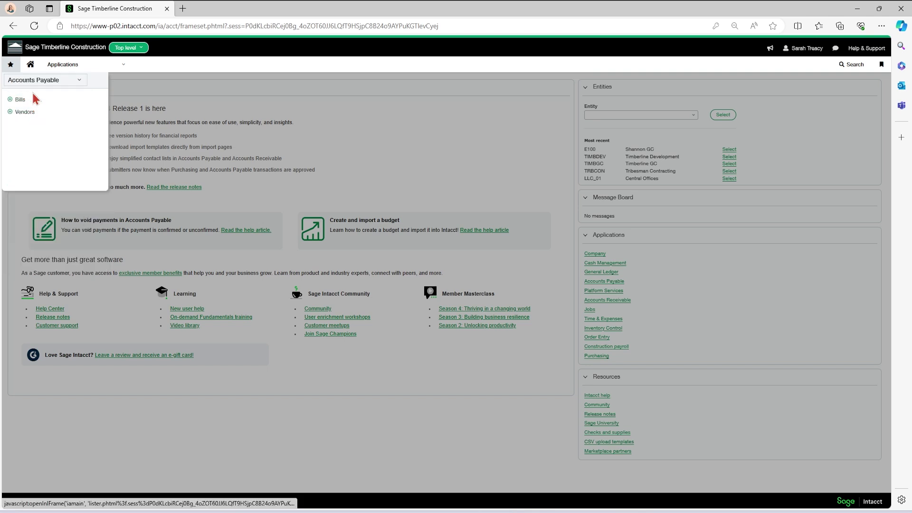
- Open the Accounts Payable application page
click(53, 66)
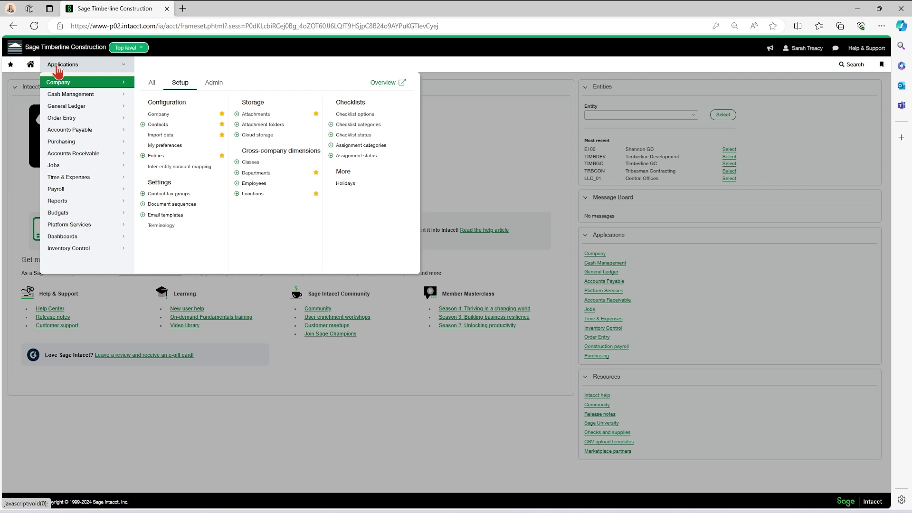
click(691, 260)
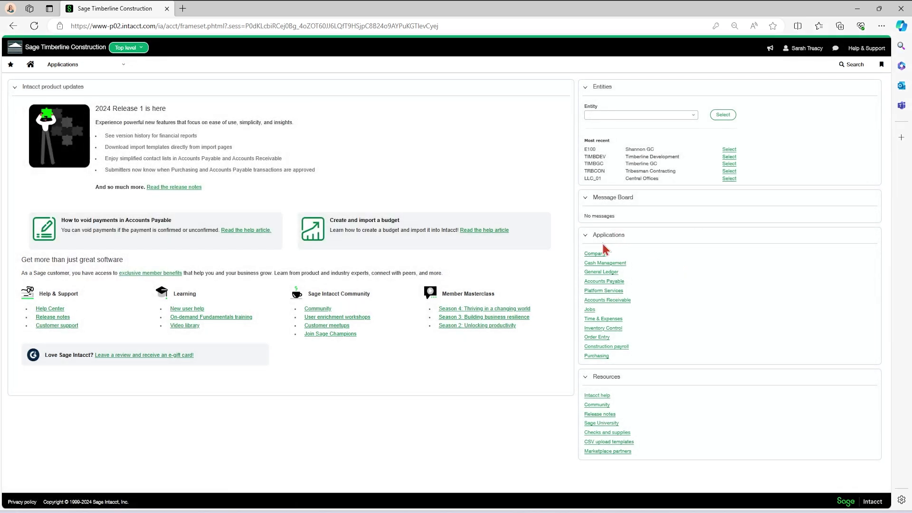
click(604, 282)
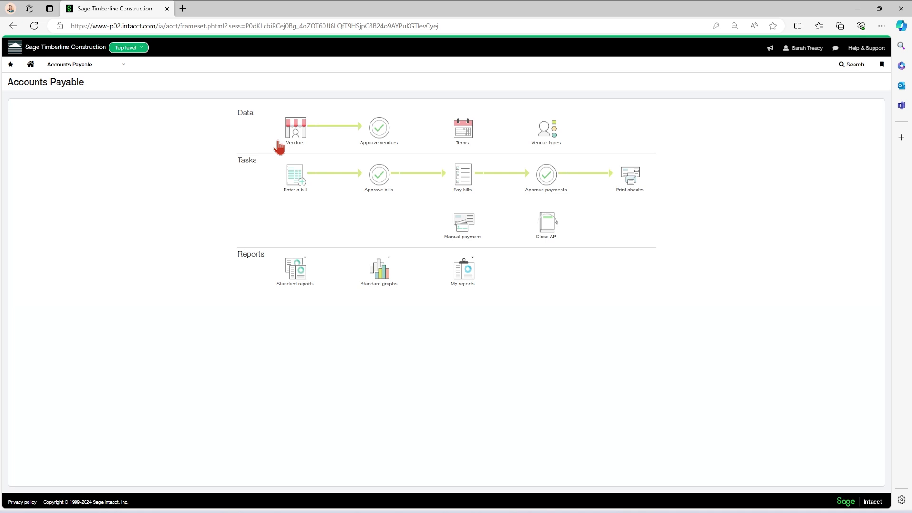
- Switch to Accounts Receivable in the Applications menu and open its Overview page
click(83, 65)
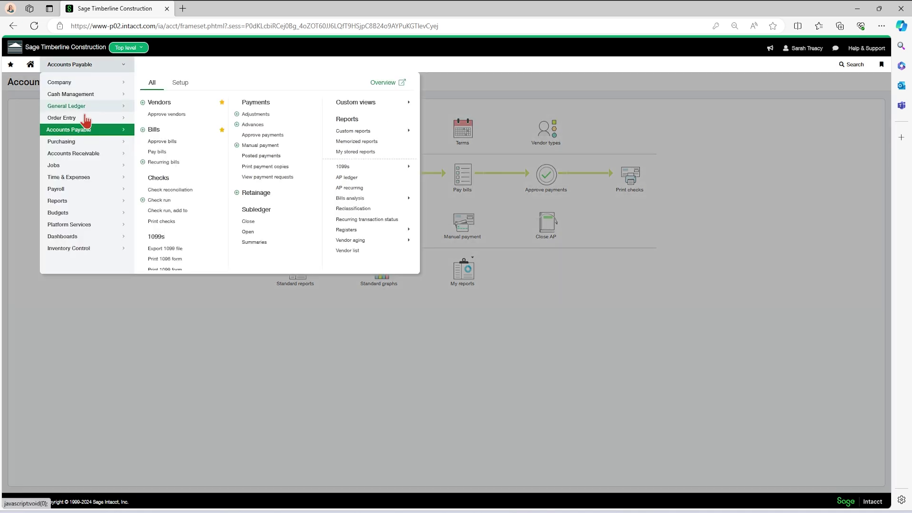
click(148, 354)
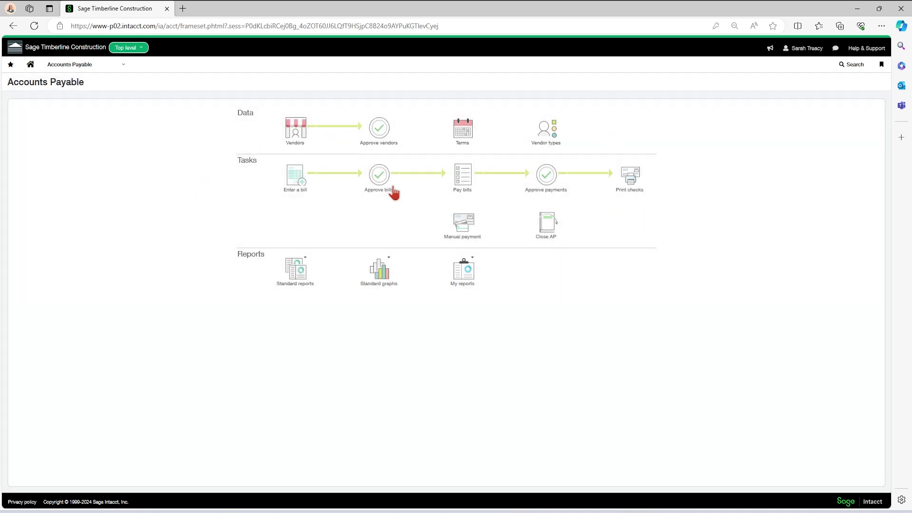
click(84, 67)
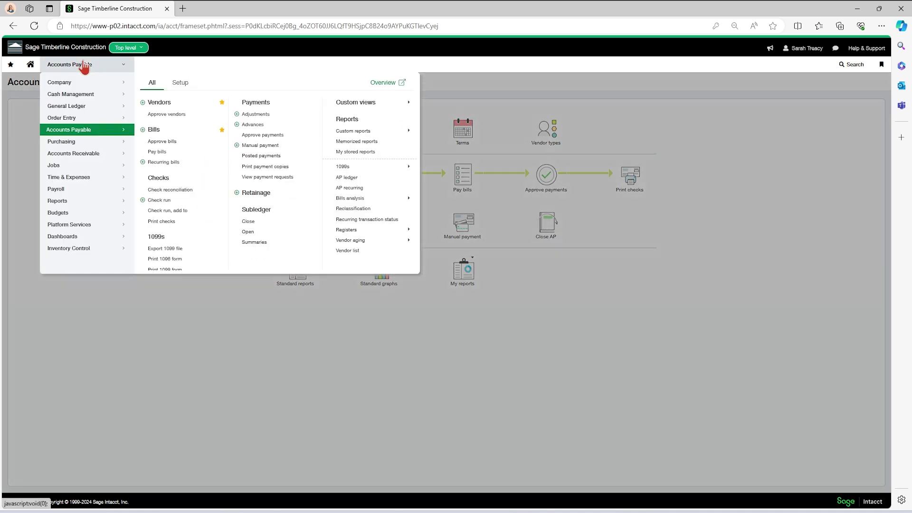
click(88, 163)
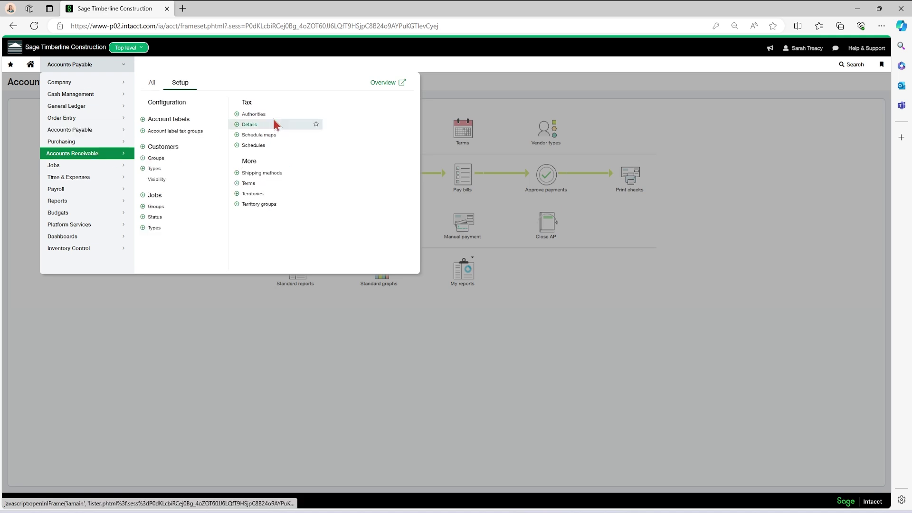
click(381, 87)
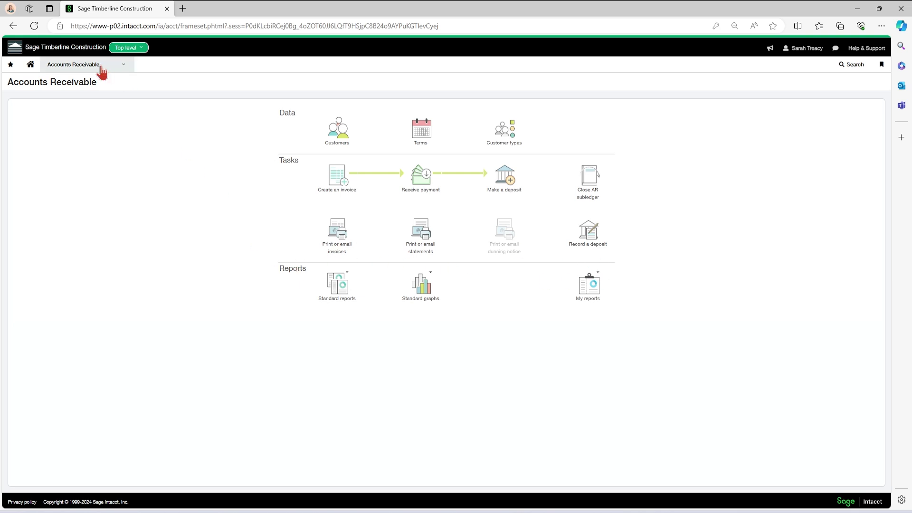
click(97, 67)
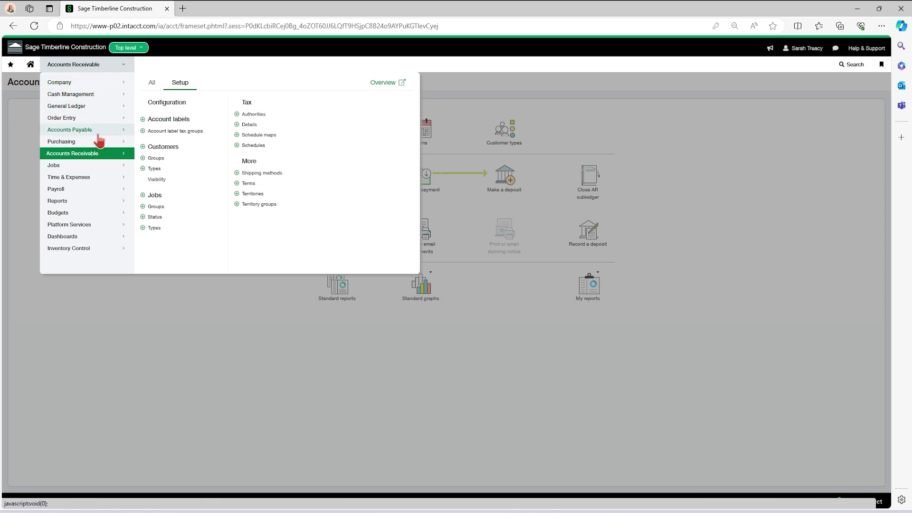
- View the Jobs list, then start a new blank job record
mouse_move(86, 166)
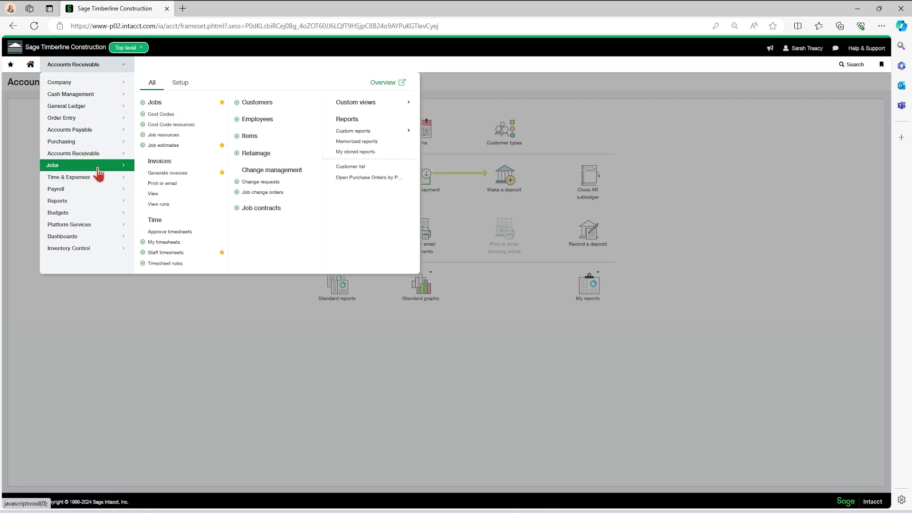
click(159, 105)
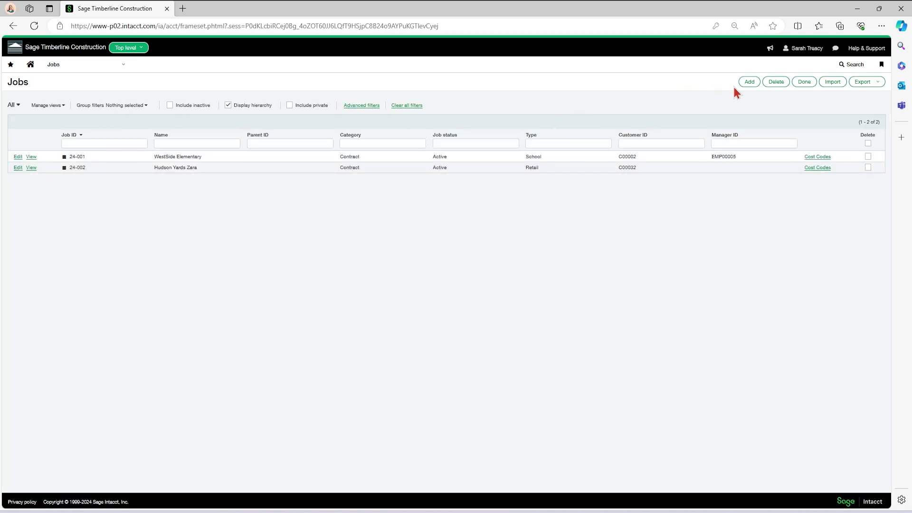
click(68, 66)
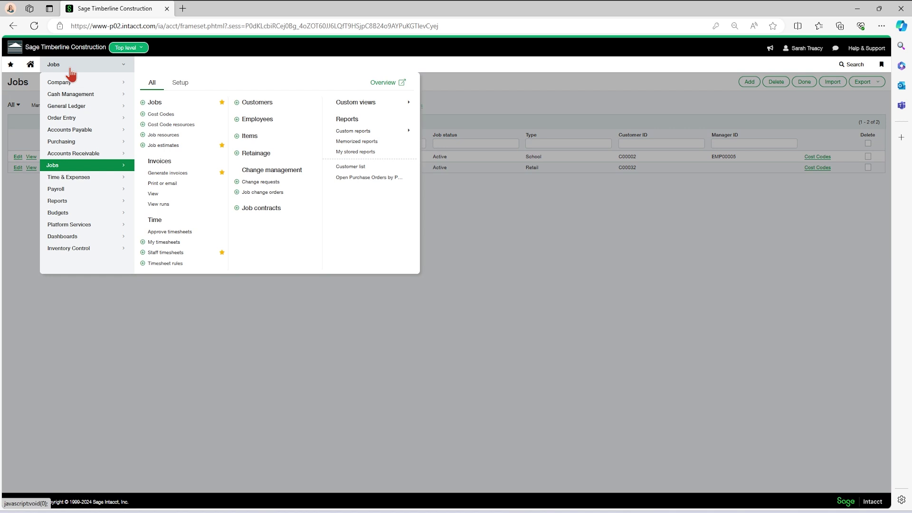
click(143, 102)
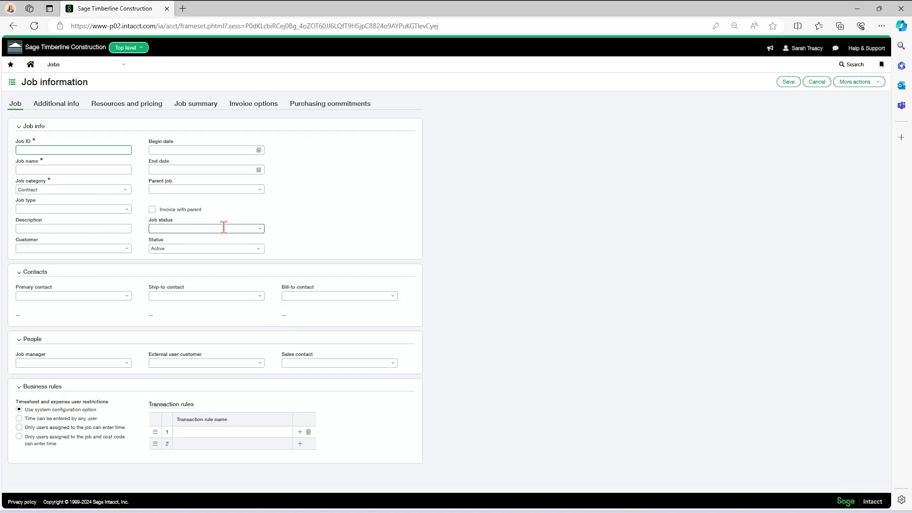
- Abandon the unsaved job, return to the home page, and browse the Applications menu
click(30, 64)
click(505, 81)
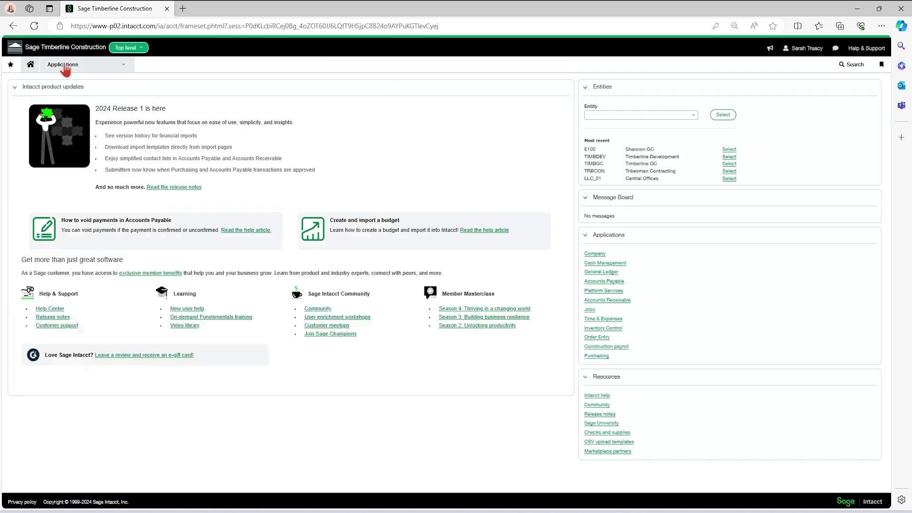
click(64, 67)
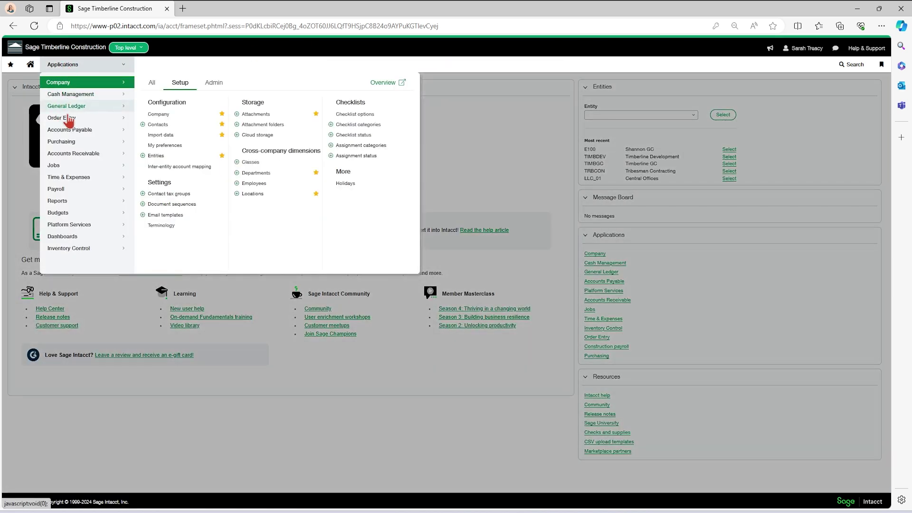
mouse_move(95, 153)
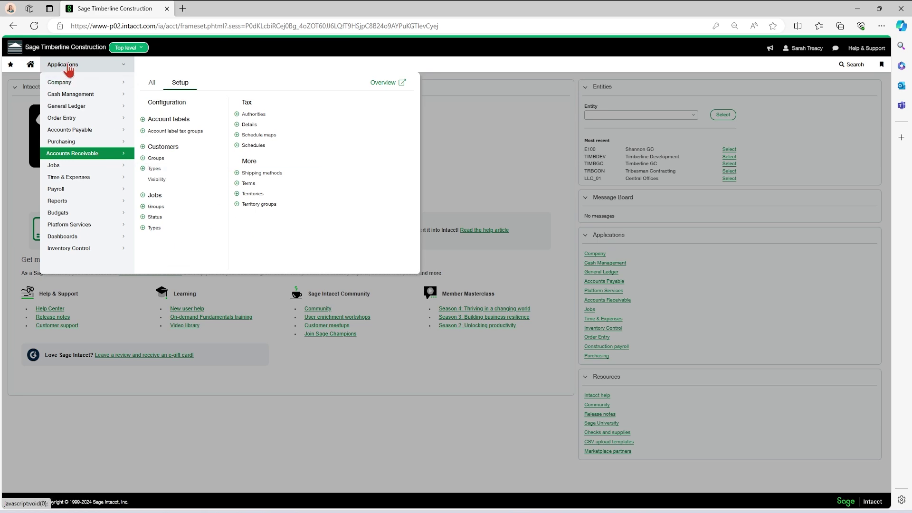
- Open the ST dashboard from Dashboards in the Applications menu
click(448, 119)
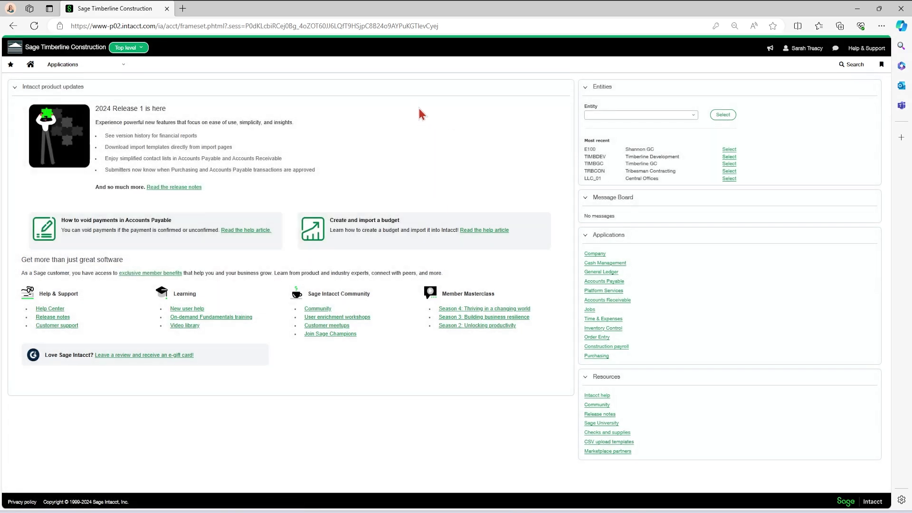
click(71, 67)
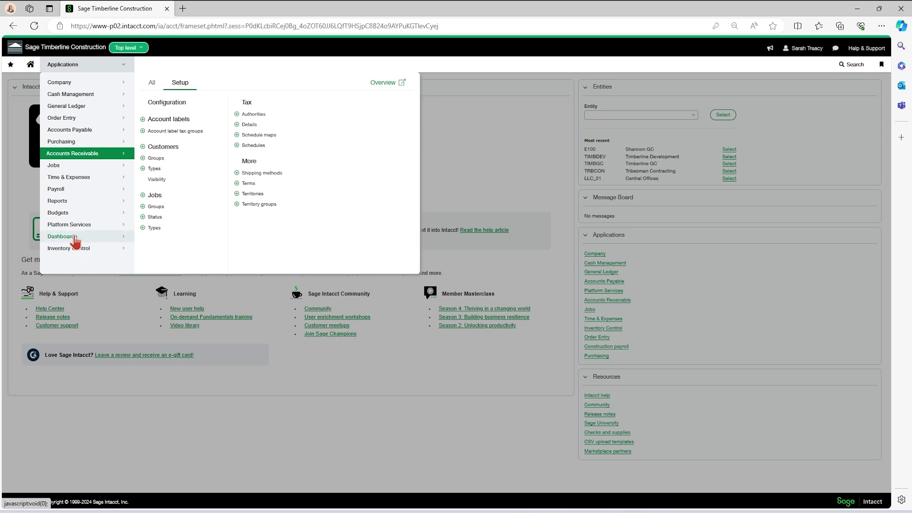
mouse_move(76, 240)
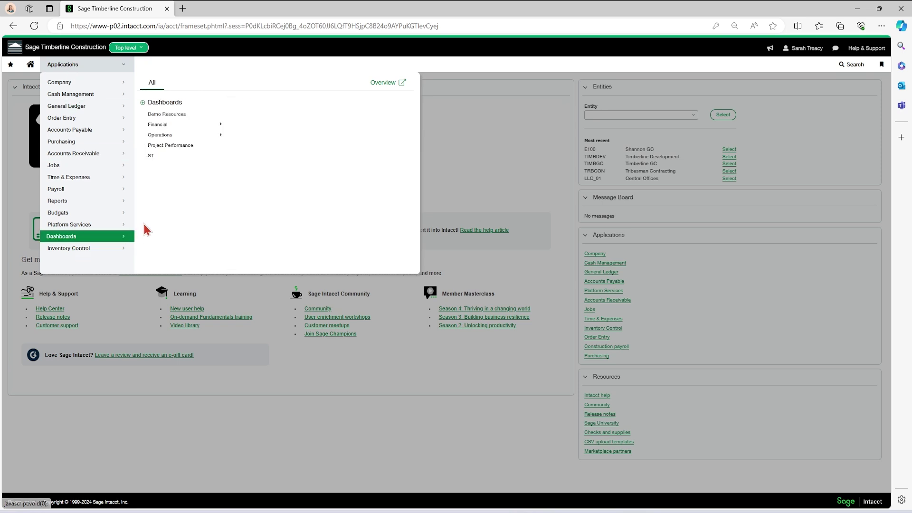
click(162, 156)
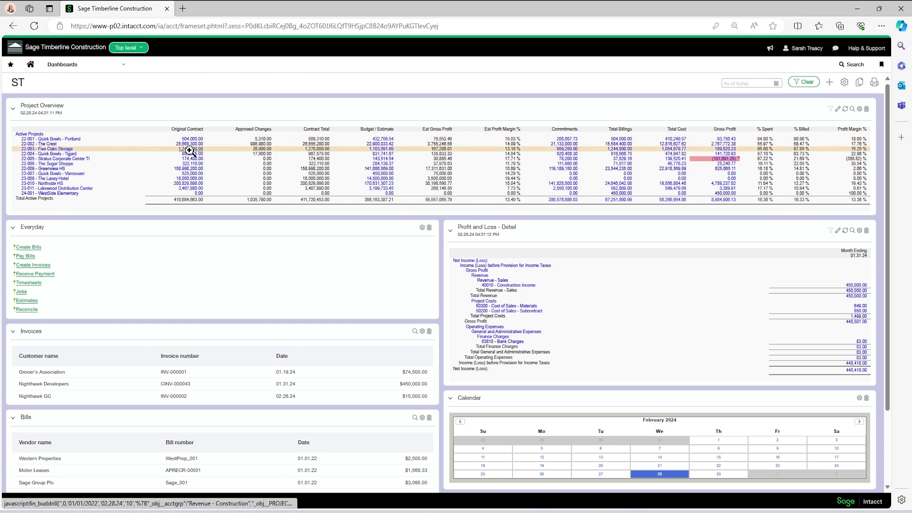
click(64, 148)
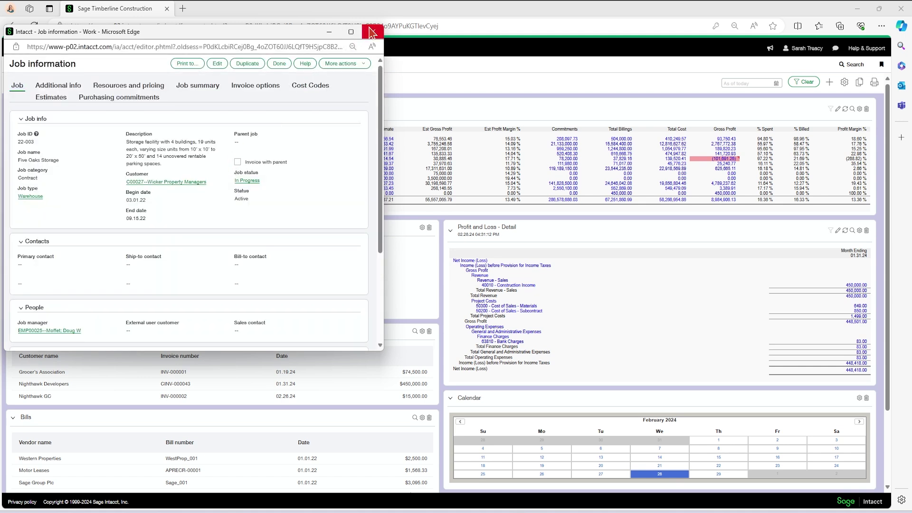
click(372, 33)
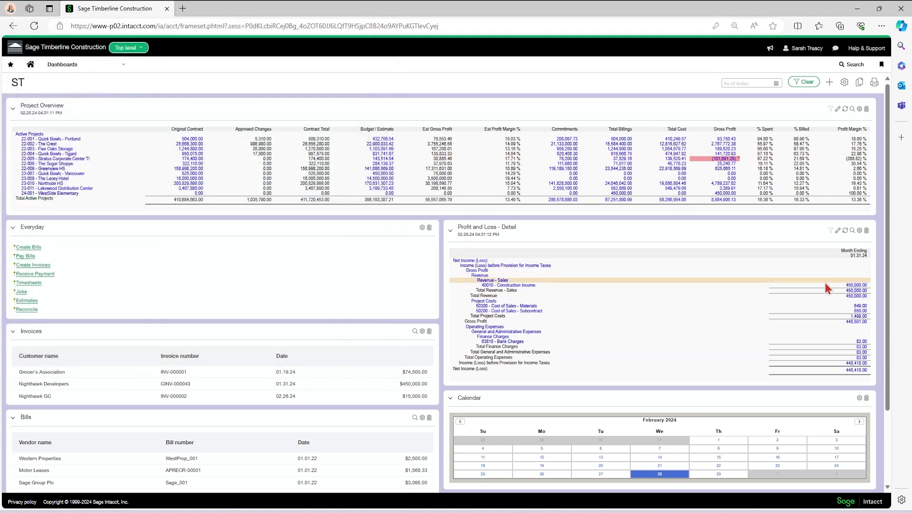
click(855, 285)
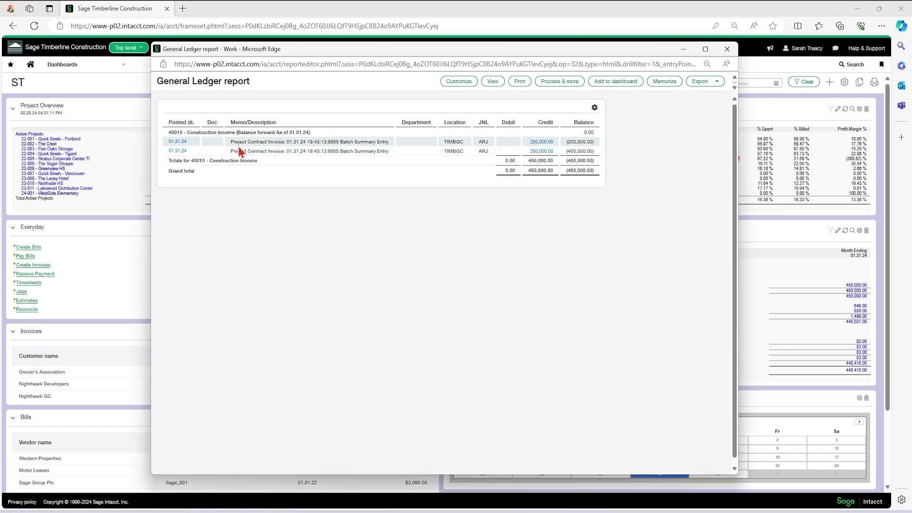
click(729, 50)
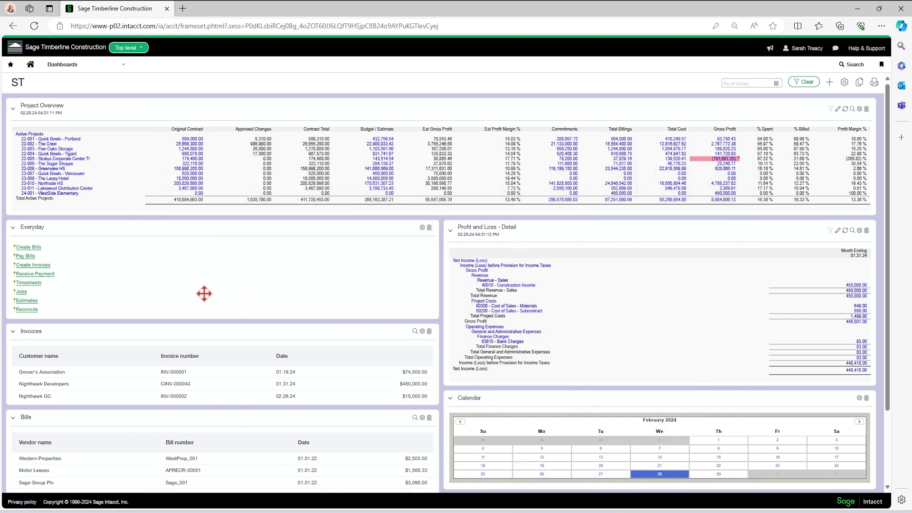
scroll(203, 293, down, 2)
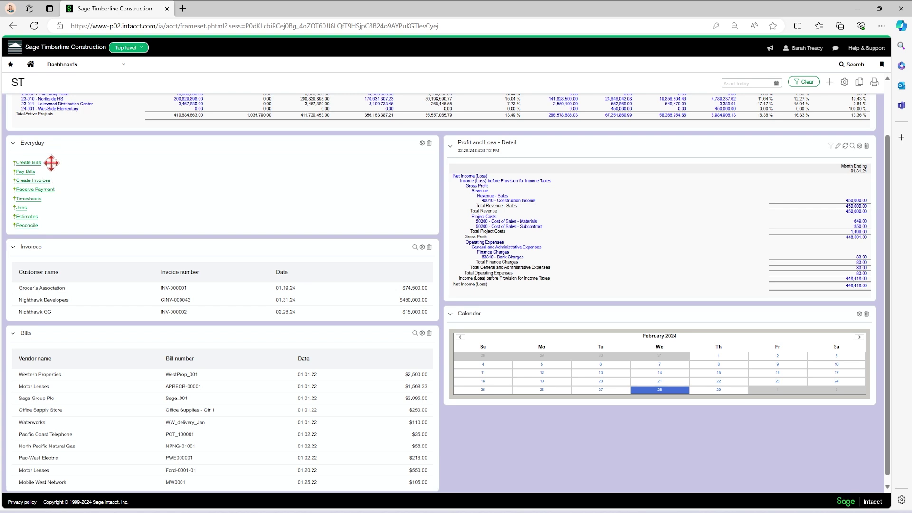
click(79, 66)
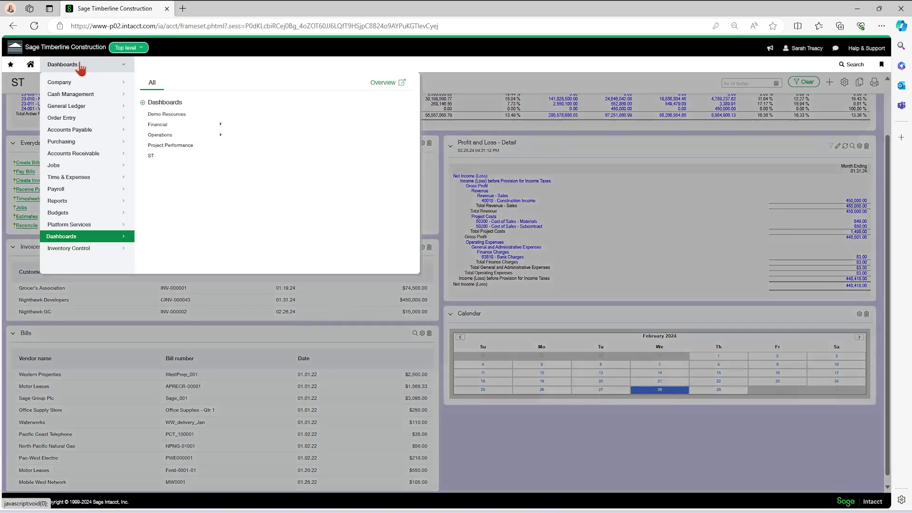
mouse_move(85, 134)
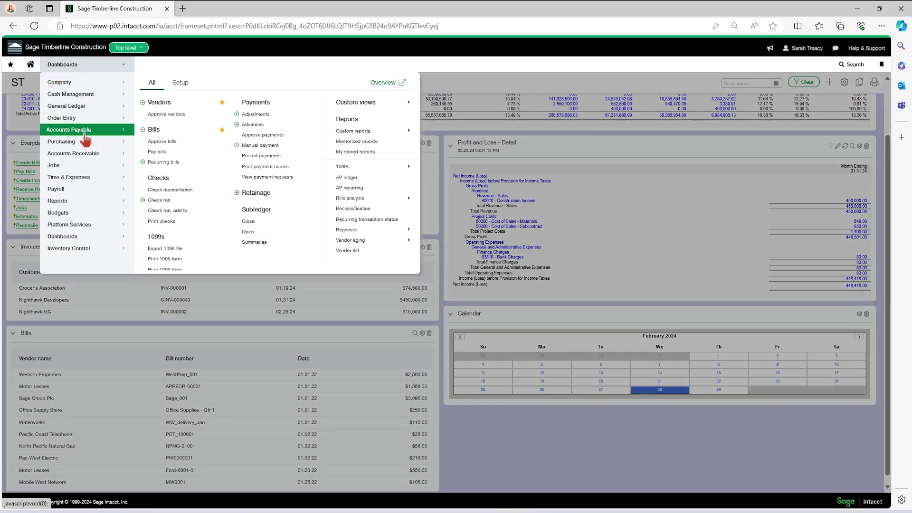
click(166, 129)
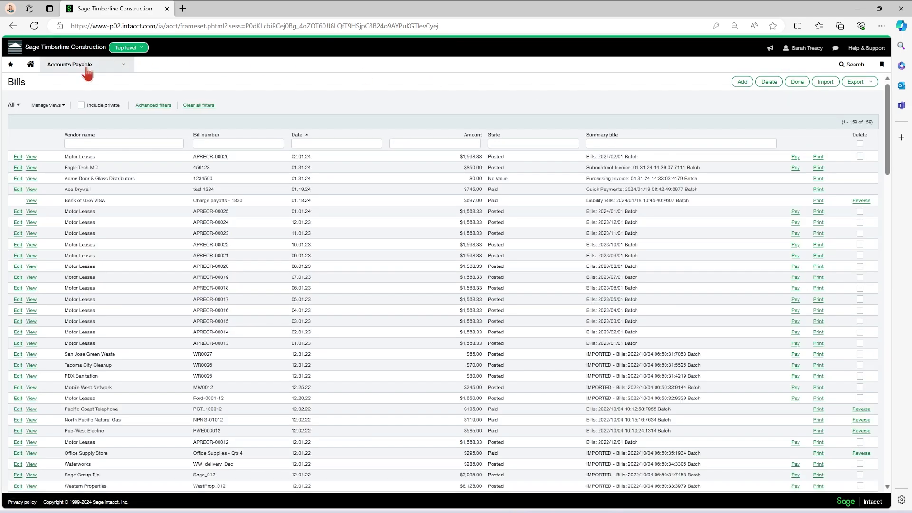
click(86, 69)
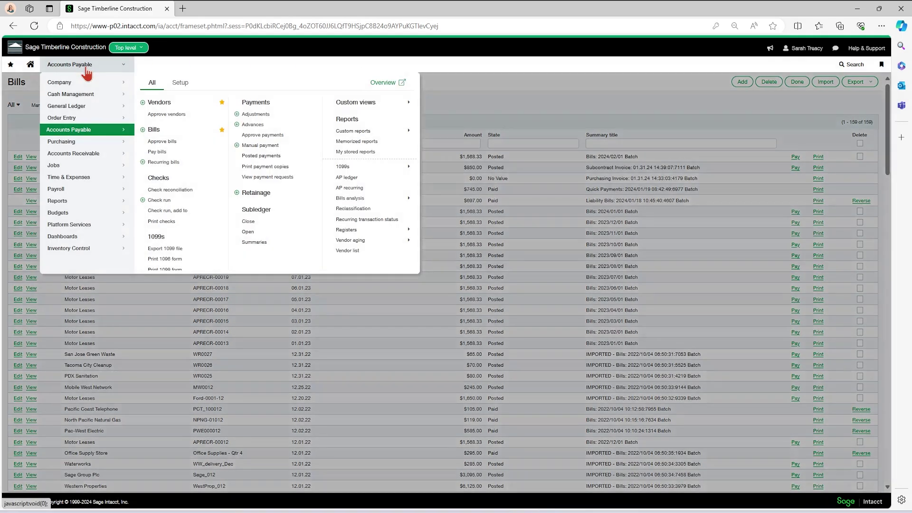
click(81, 238)
click(190, 157)
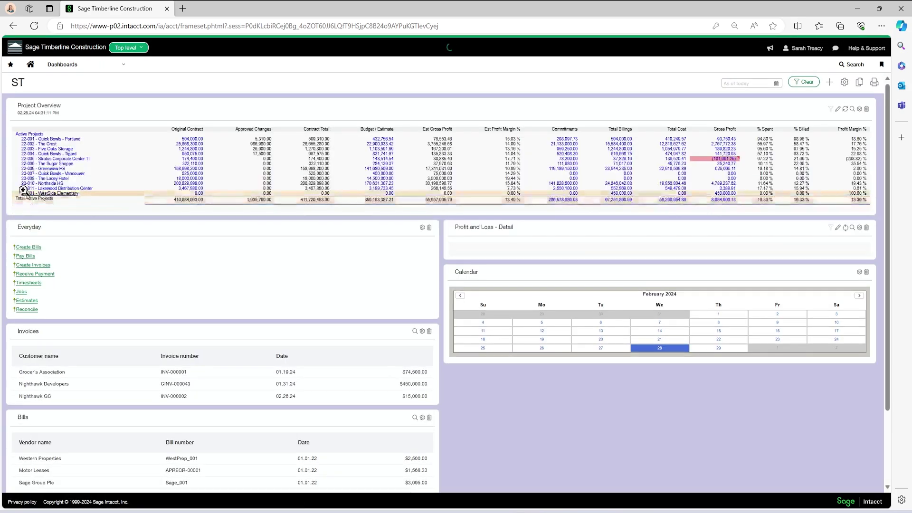
click(25, 257)
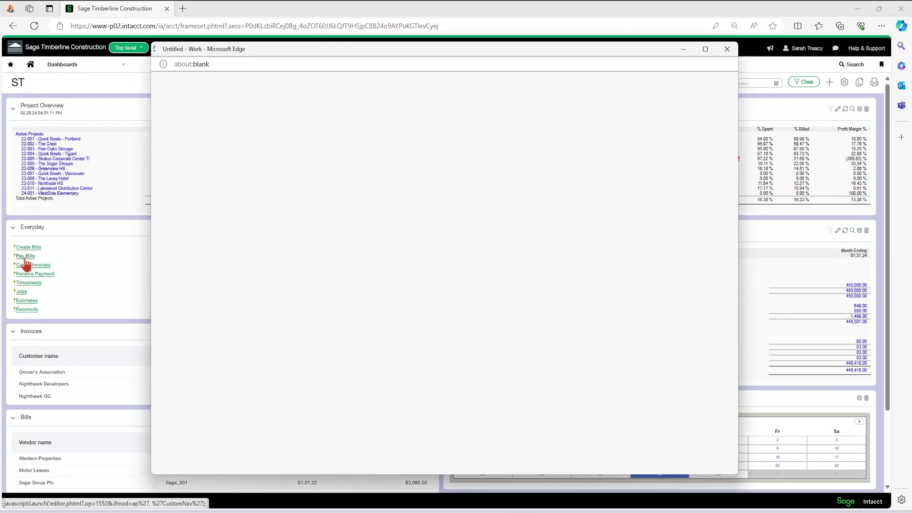
click(729, 49)
scroll(92, 260, down, 3)
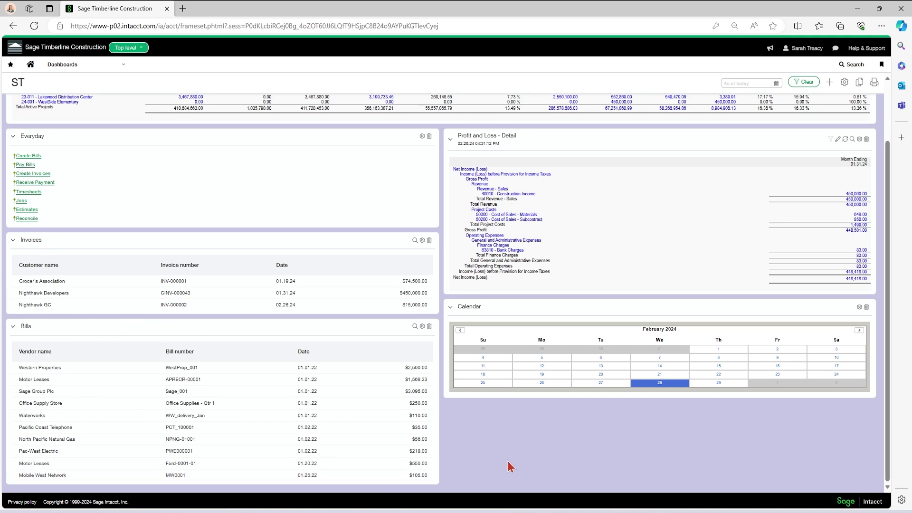
- Drag the Everyday panel into the right column beneath Profit and Loss - Detail
scroll(595, 241, up, 2)
scroll(599, 232, down, 2)
scroll(550, 416, up, 2)
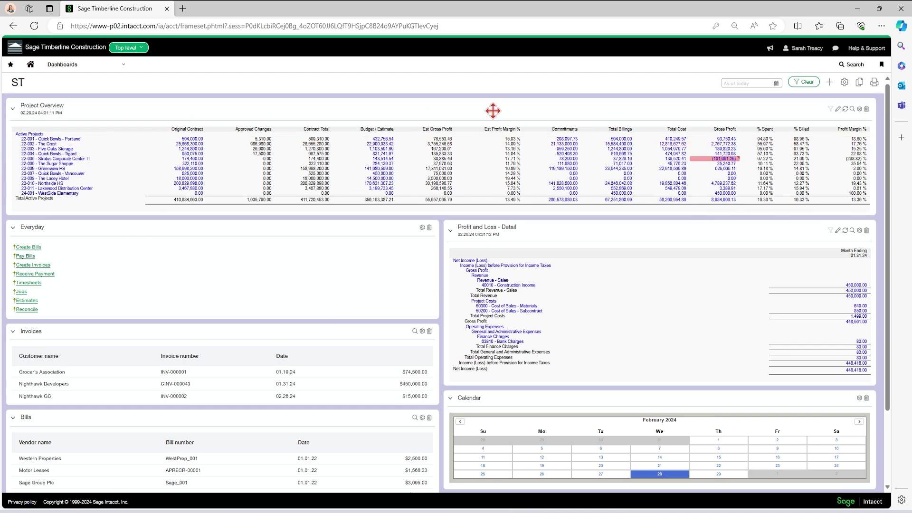
drag(293, 249, 716, 256)
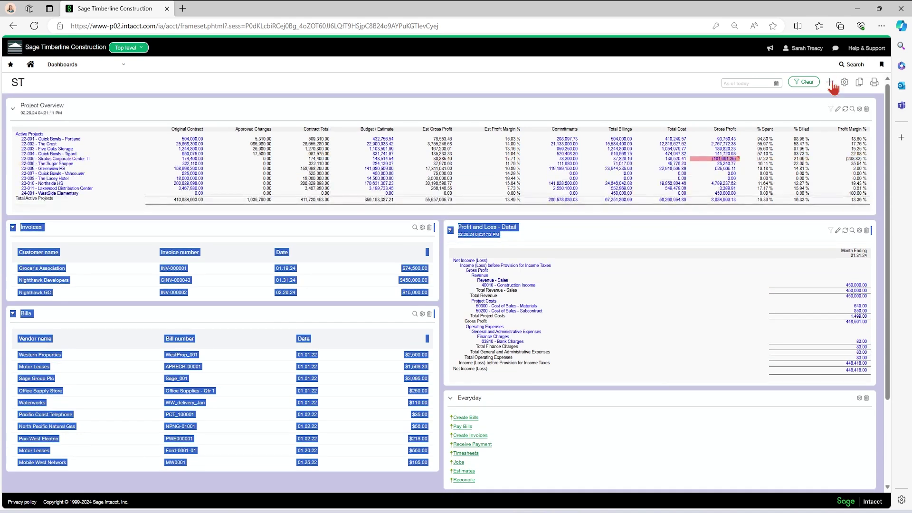
- Start adding a dashboard component, review the component types, then discard it
click(830, 83)
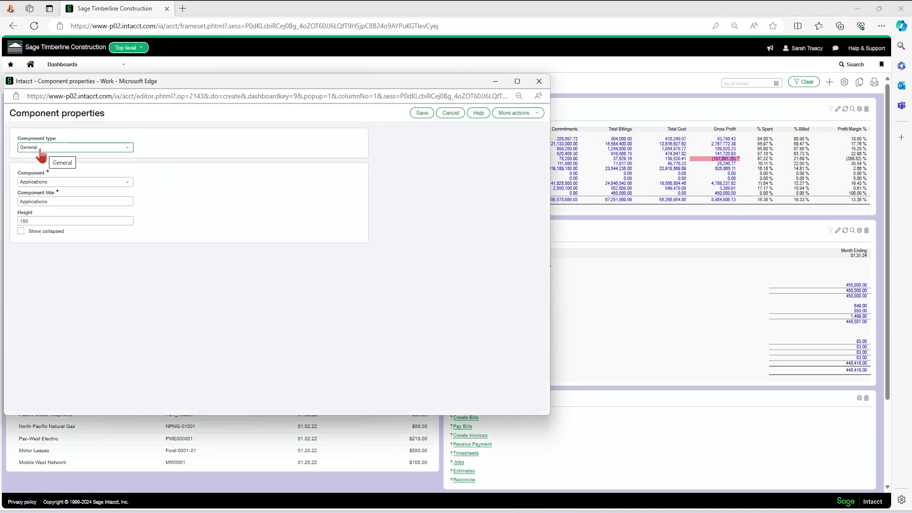
click(47, 149)
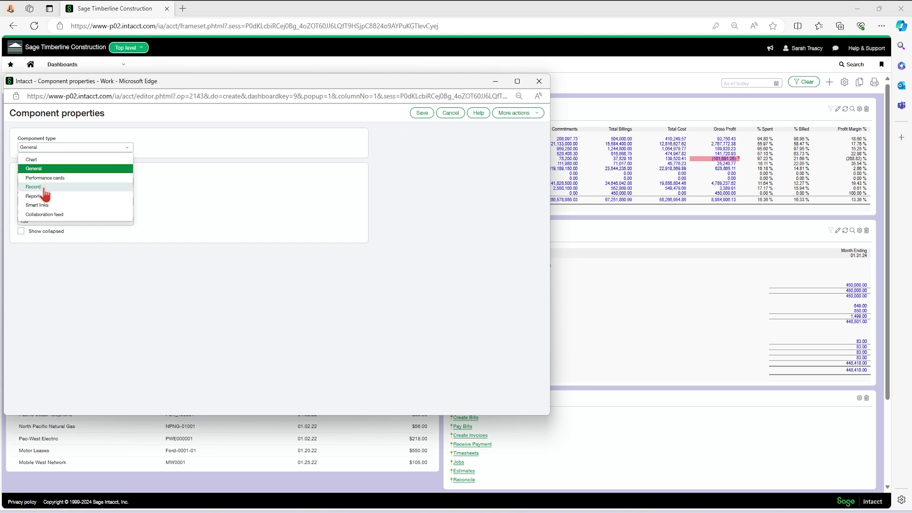
click(539, 80)
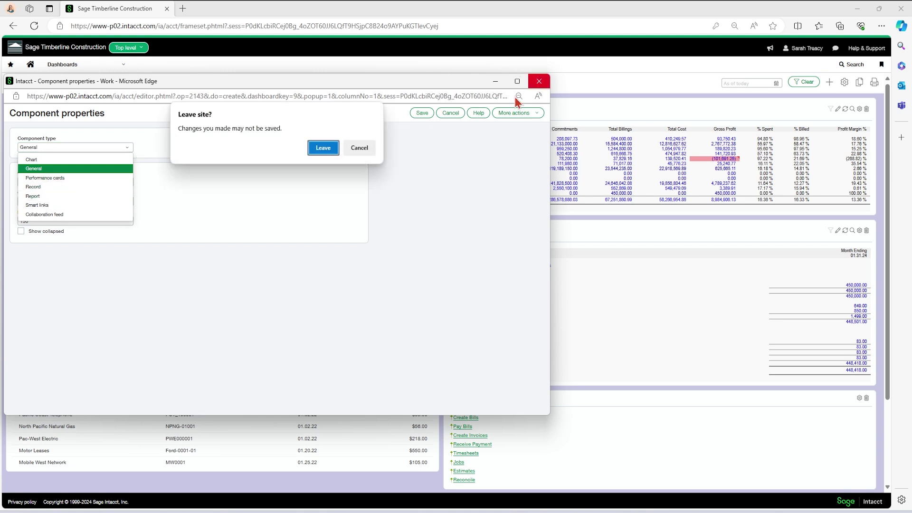
click(323, 148)
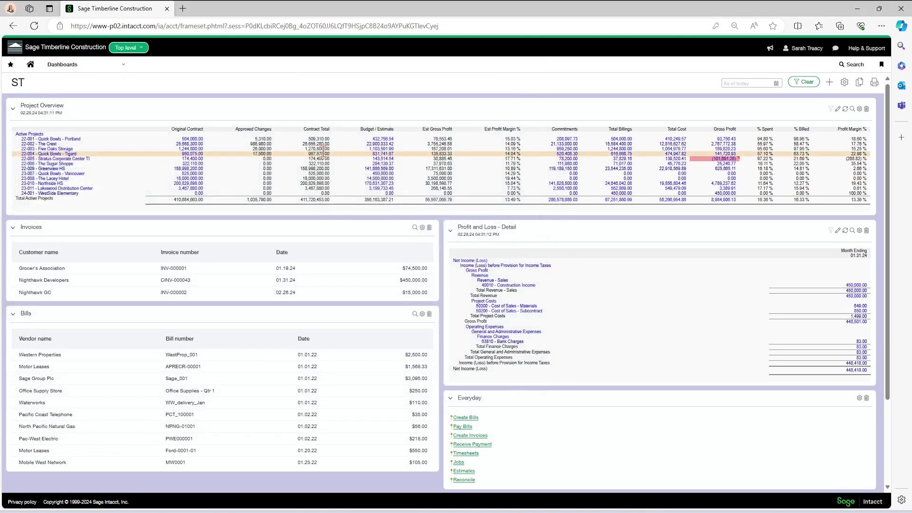
- Go back to the home page and show the Applications menu
click(30, 65)
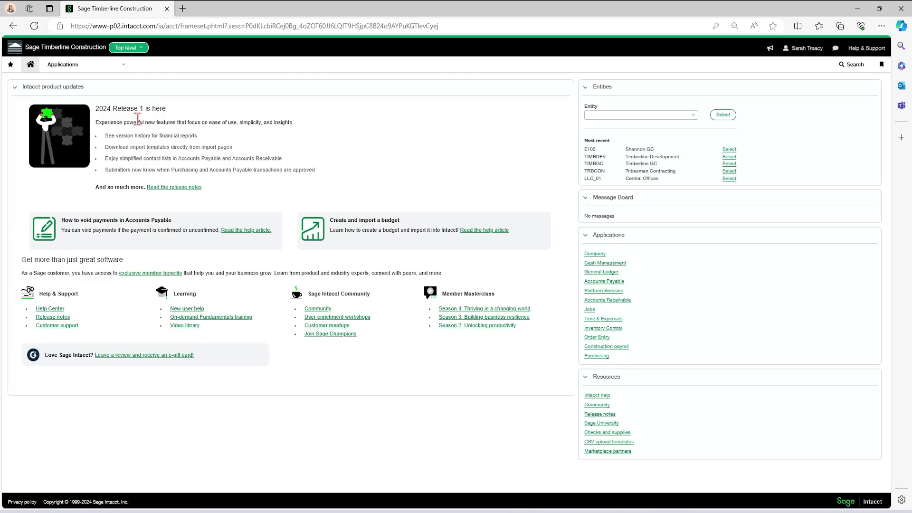
click(73, 67)
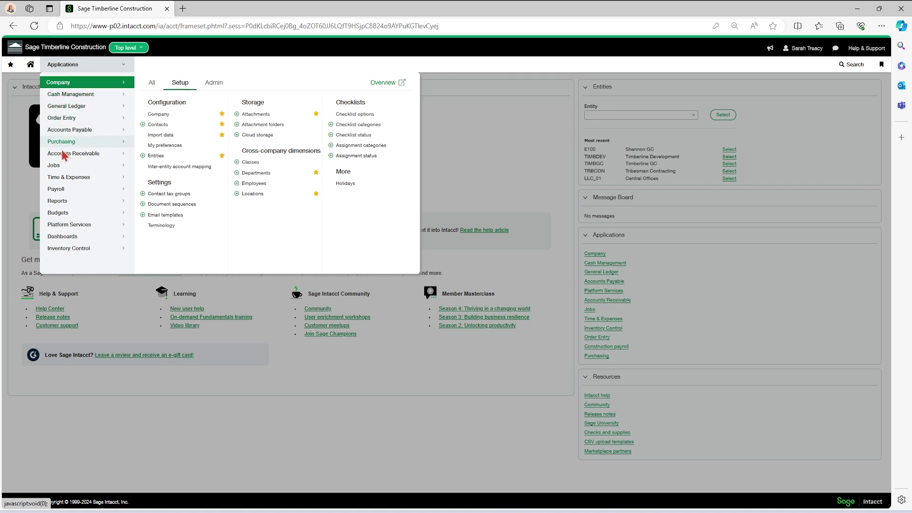